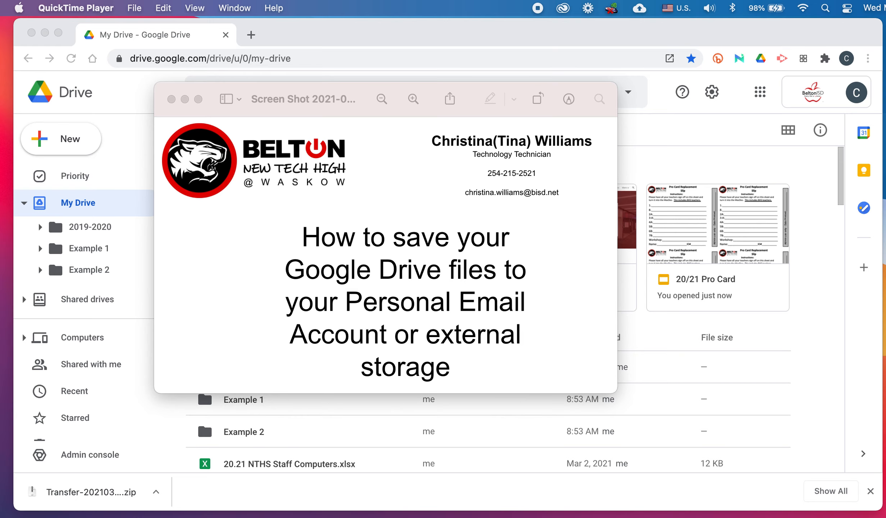
Minimize the title image window and look through the files and folders in My Drive.
left_click(171, 99)
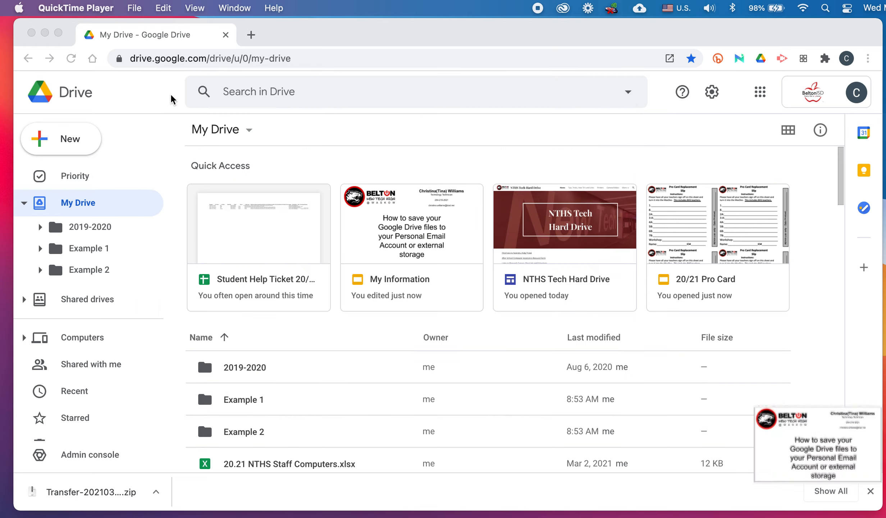
left_click(88, 202)
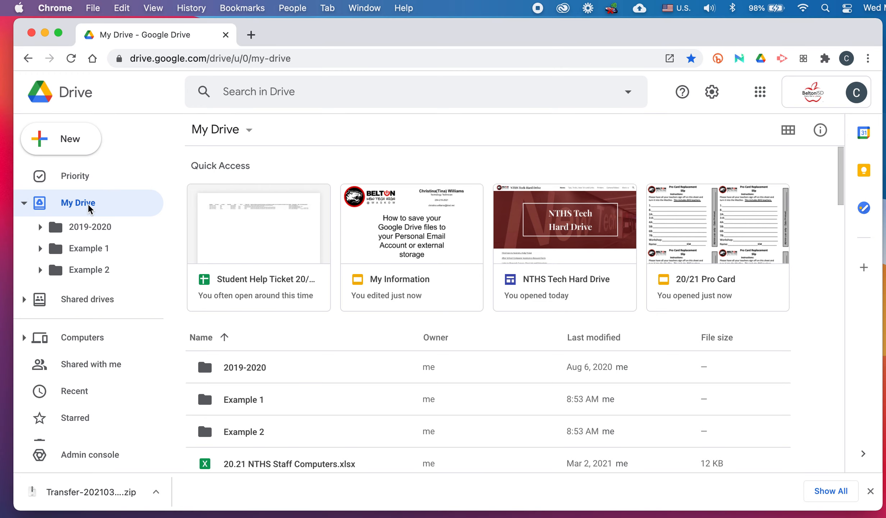
left_click(24, 204)
scroll(308, 382, "down", 3)
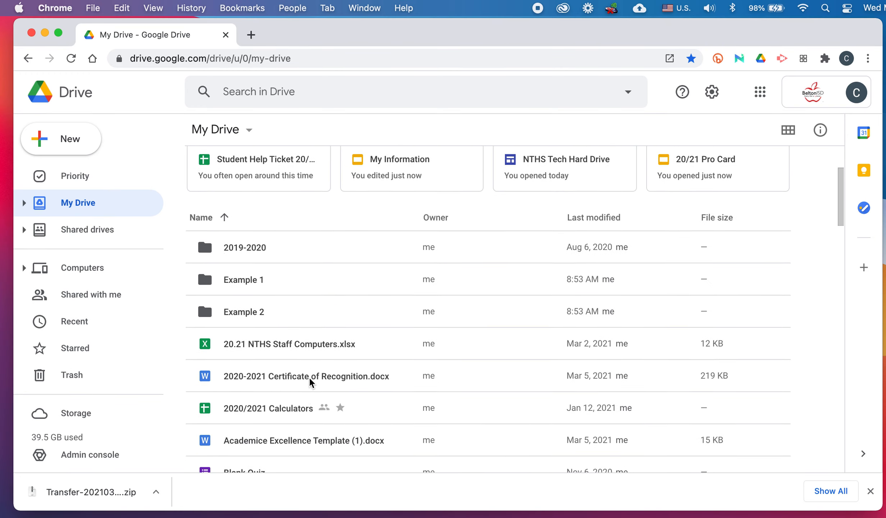
scroll(309, 376, "down", 10)
scroll(309, 376, "up", 10)
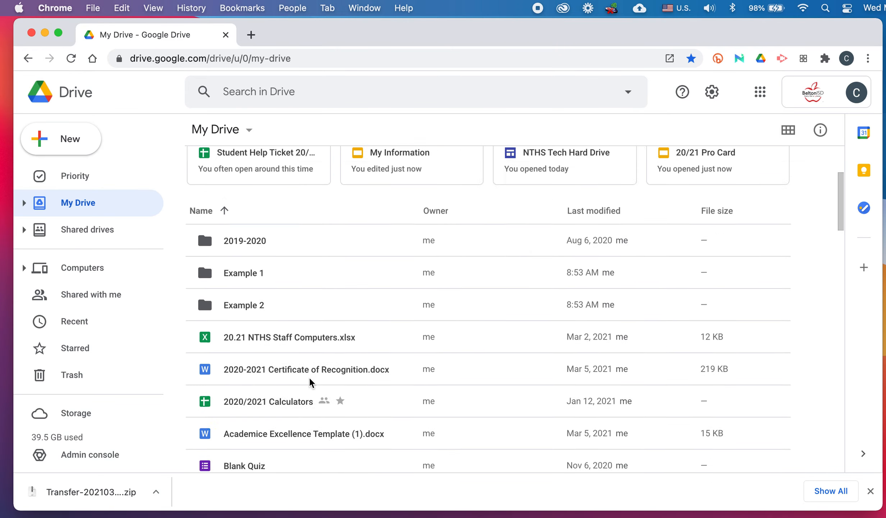
scroll(309, 376, "up", 4)
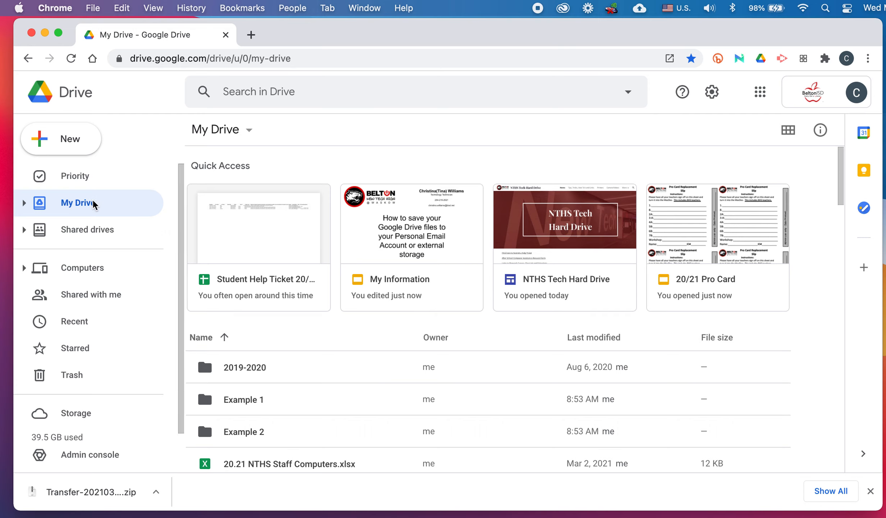
Create a new folder named Transfer in My Drive.
left_click(73, 142)
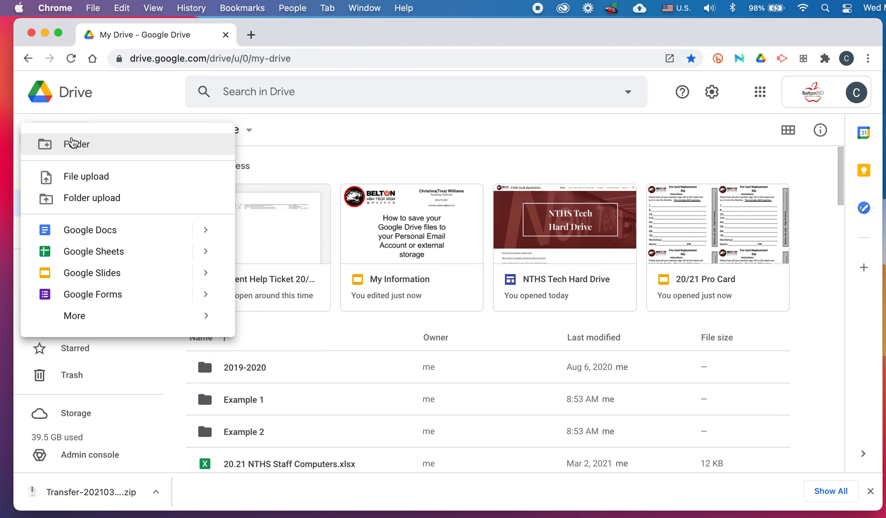
left_click(73, 143)
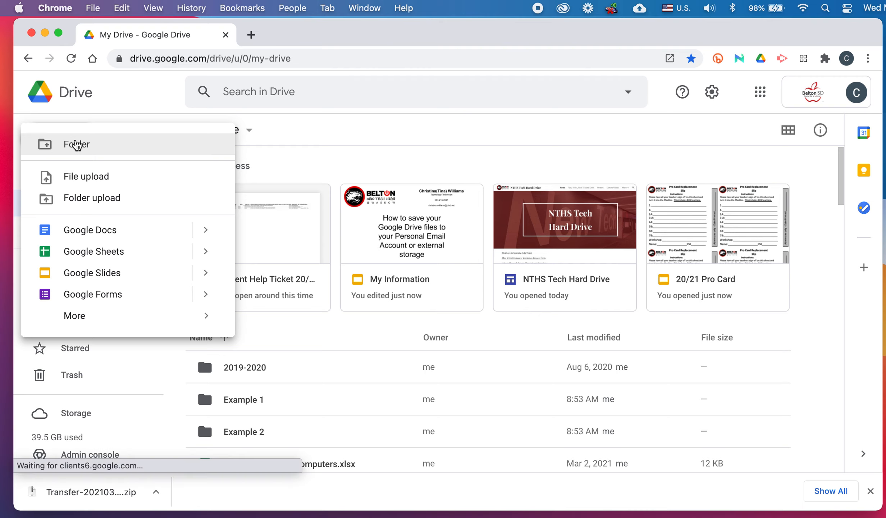
type("Transfer")
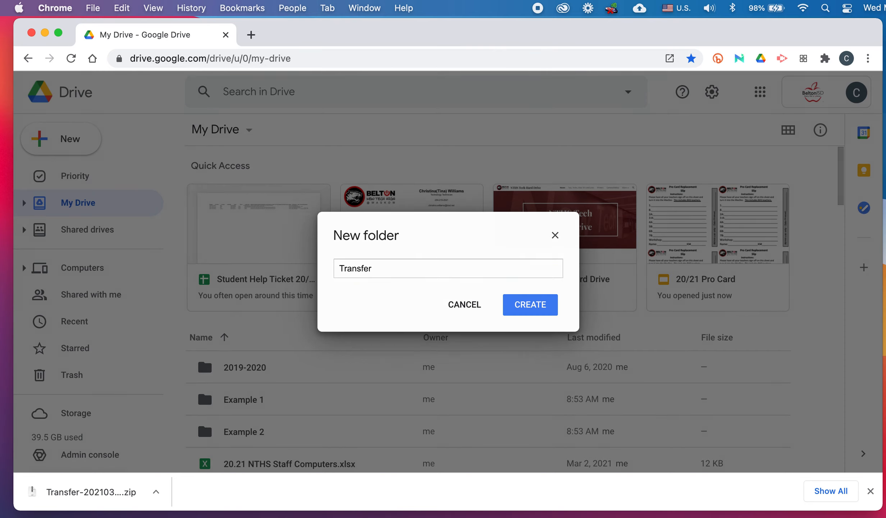
key("Return")
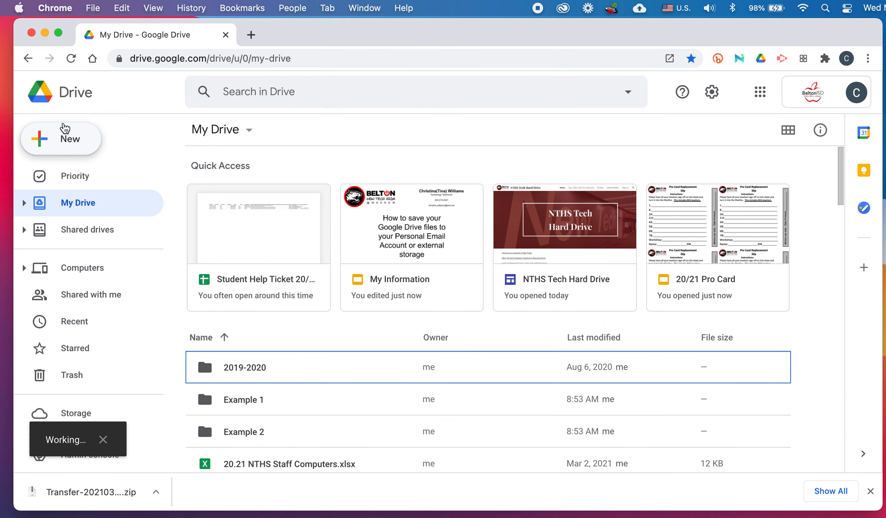
Expand the My Drive folder tree and move 20.21 NTHS Staff Computers.xlsx into the Transfer folder.
left_click(24, 203)
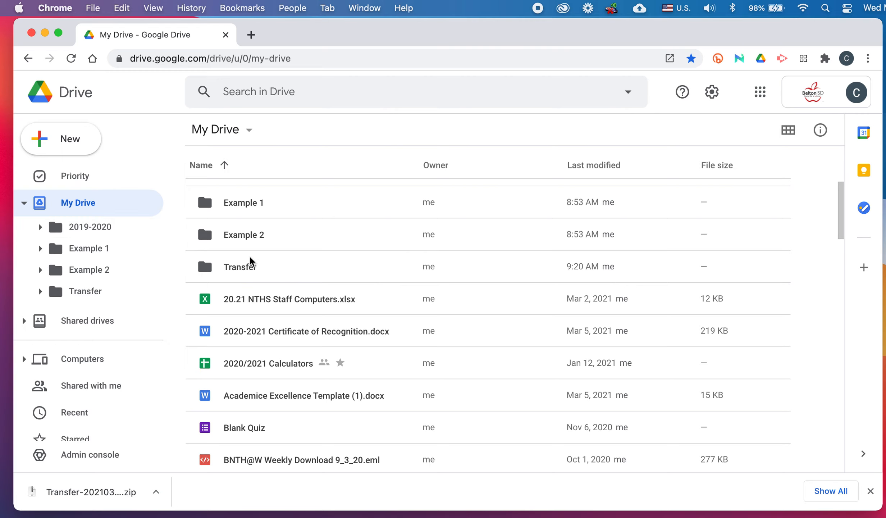
left_click(217, 302)
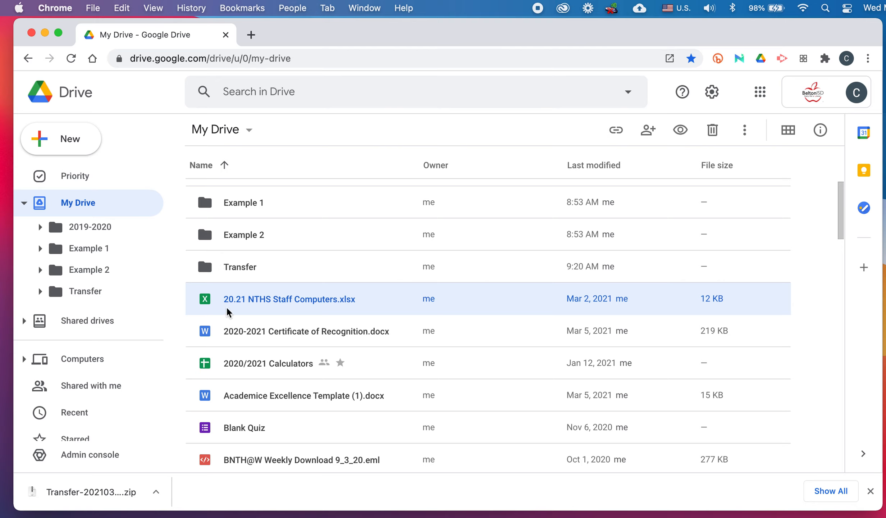
left_click_drag(233, 305, 103, 295)
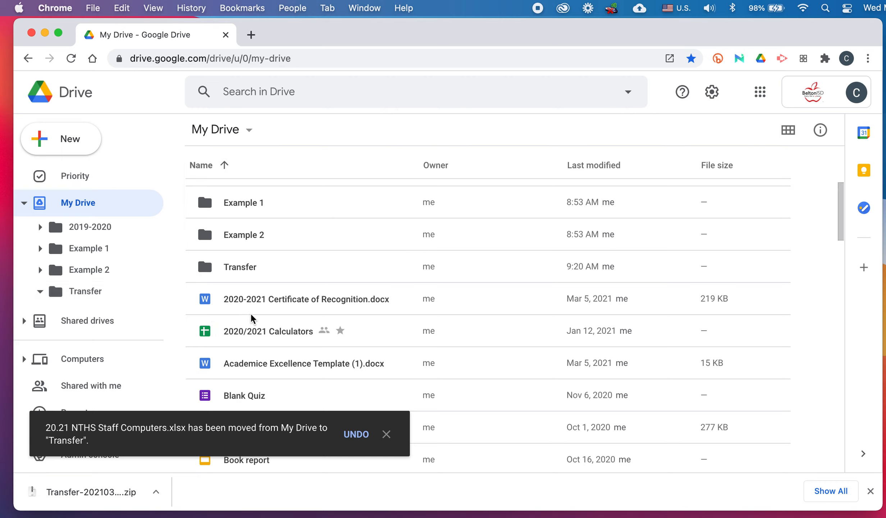
Move the five files from 2020-2021 Certificate of Recognition.docx through BNTH@W Weekly Download 9_3_20.eml into the Transfer folder together.
left_click(241, 304)
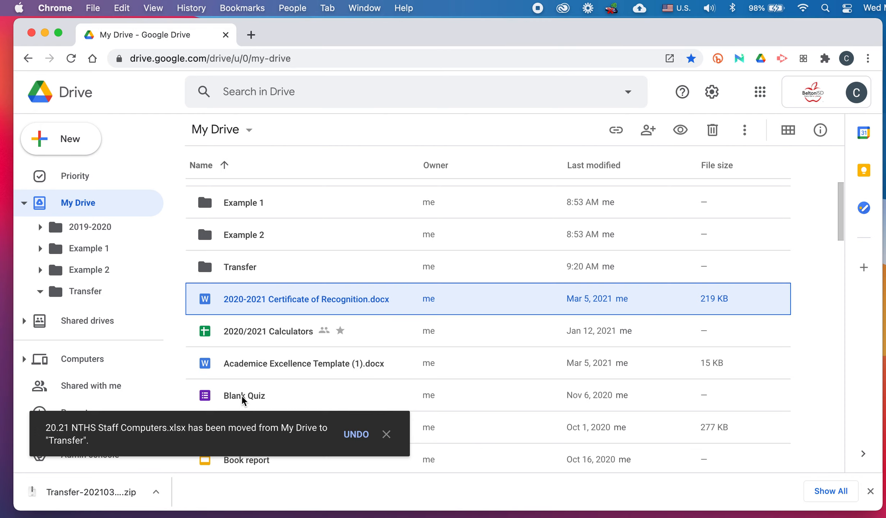
left_click(242, 435, "shift")
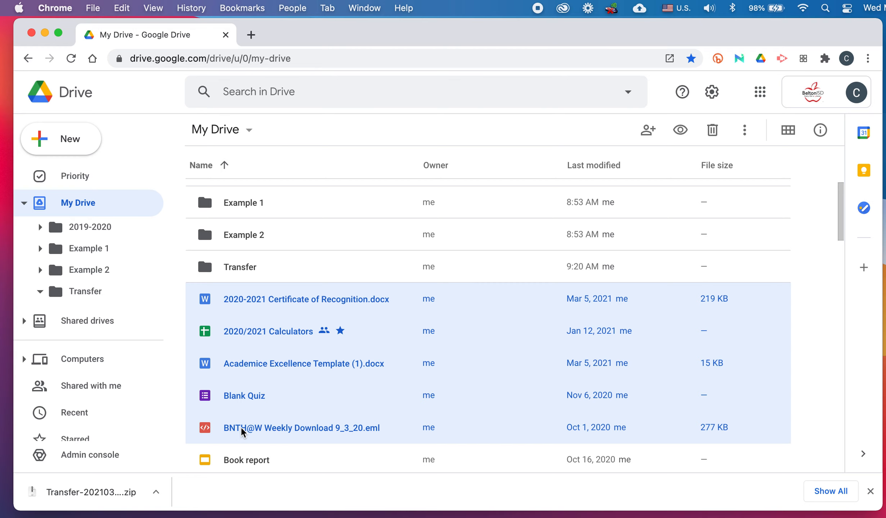
left_click_drag(243, 435, 101, 297)
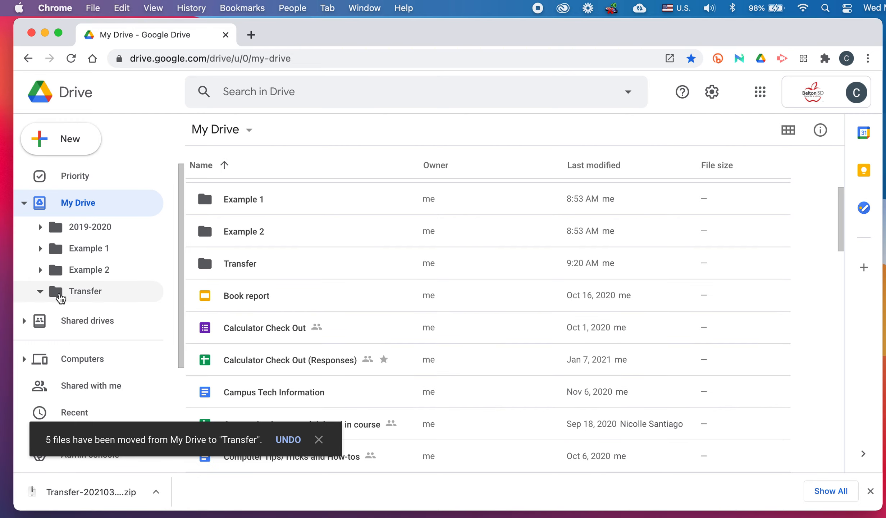
Check the contents of the Transfer folder and the Example 1 folder, then return to My Drive.
left_click(60, 298)
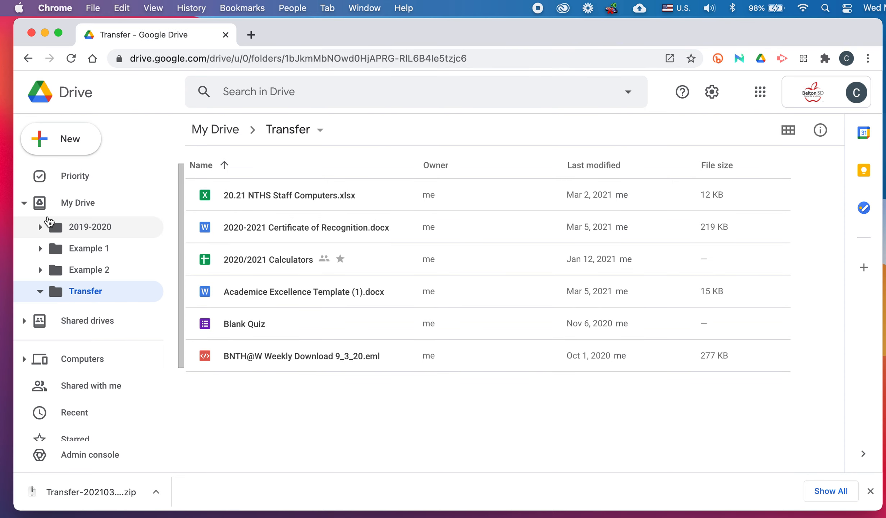
left_click(41, 207)
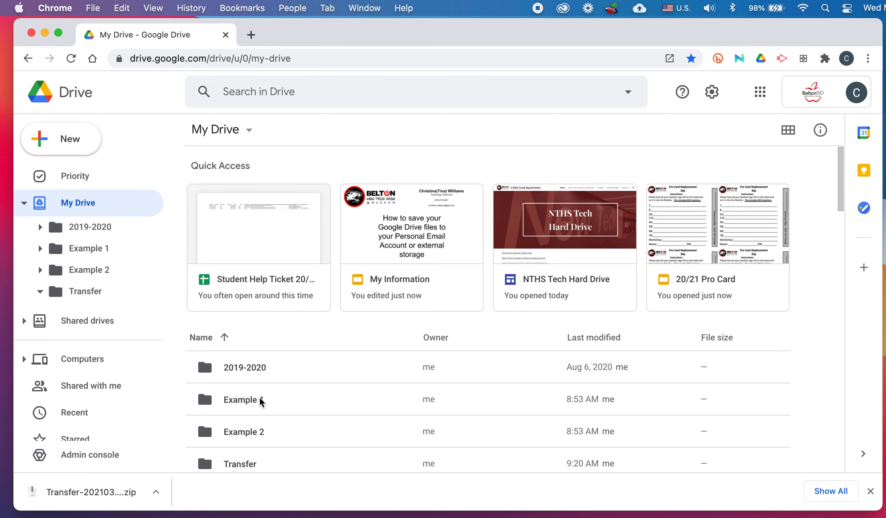
double_click(210, 401)
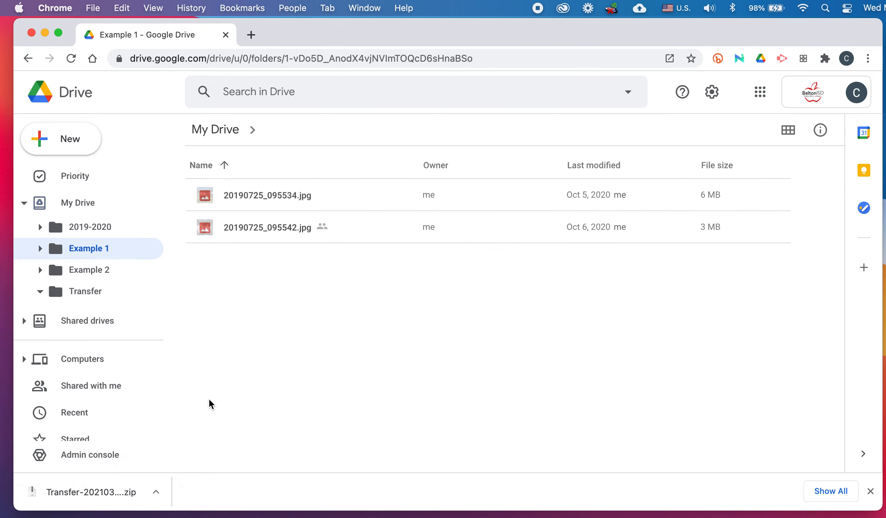
left_click(209, 130)
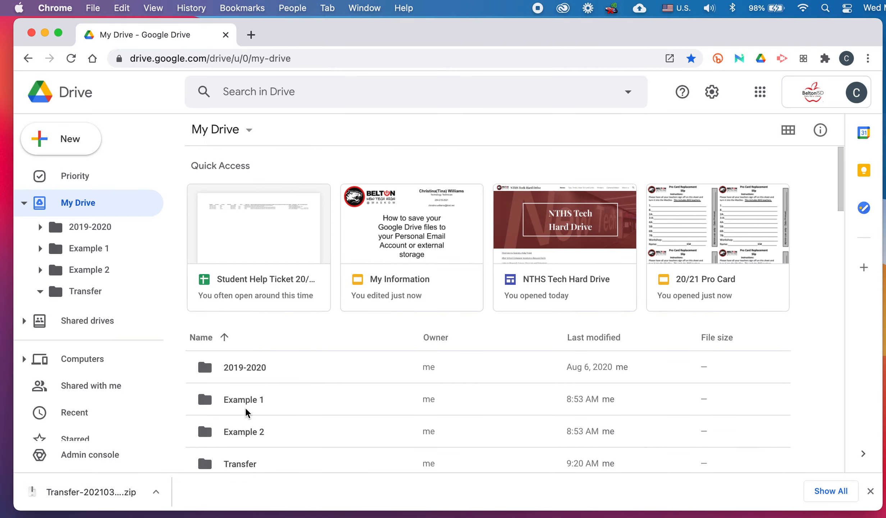
Move the Example 1 and Example 2 folders into the Transfer folder and open Transfer to check its contents.
left_click(234, 404)
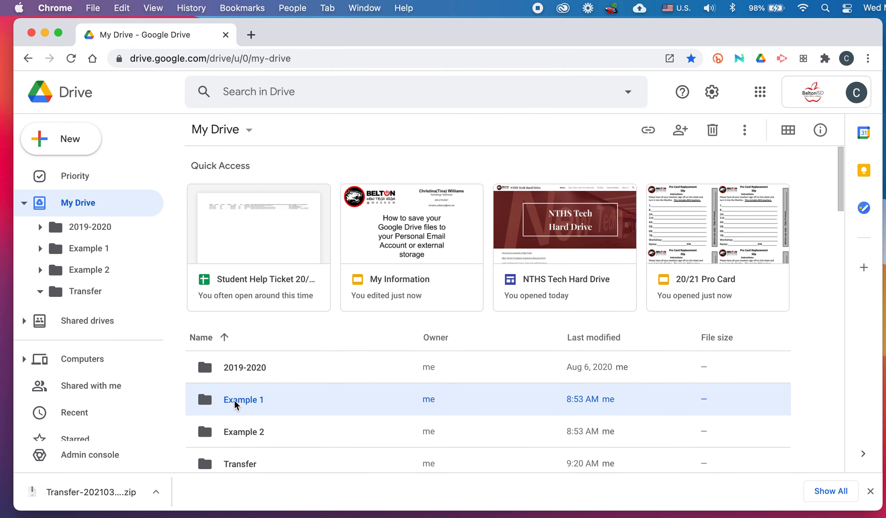
left_click(233, 435, "shift")
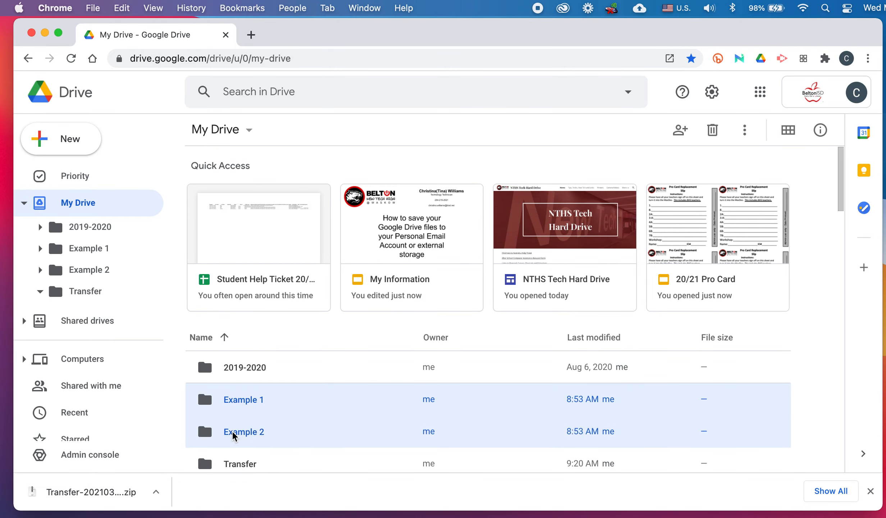
left_click_drag(238, 439, 80, 293)
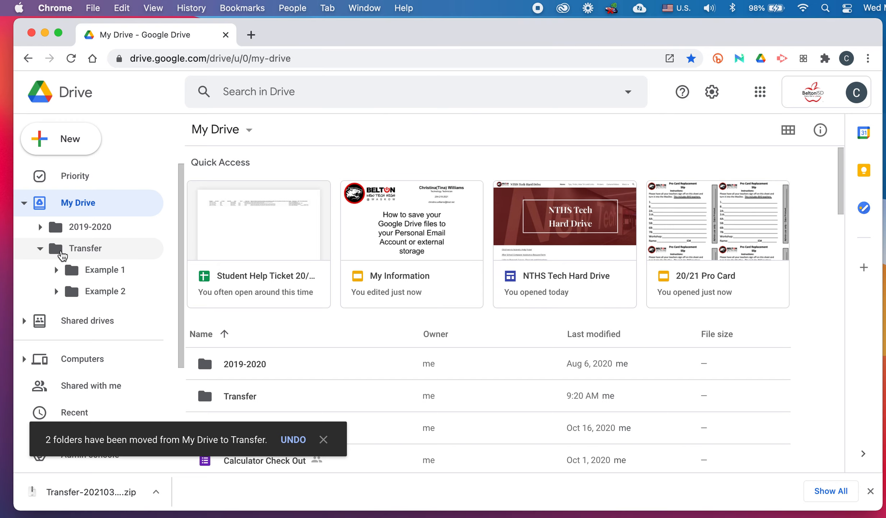
left_click(57, 256)
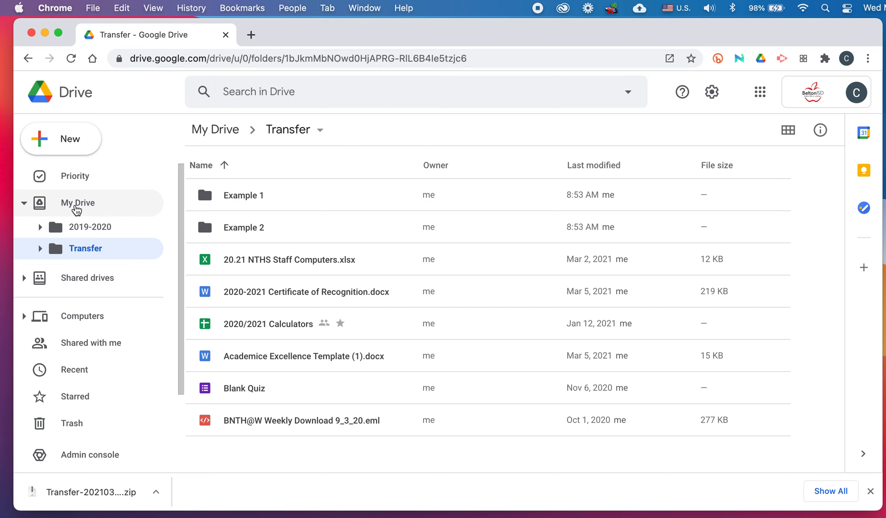
Download the Transfer folder from My Drive and save it to the Desktop as a Zip archive.
left_click(76, 206)
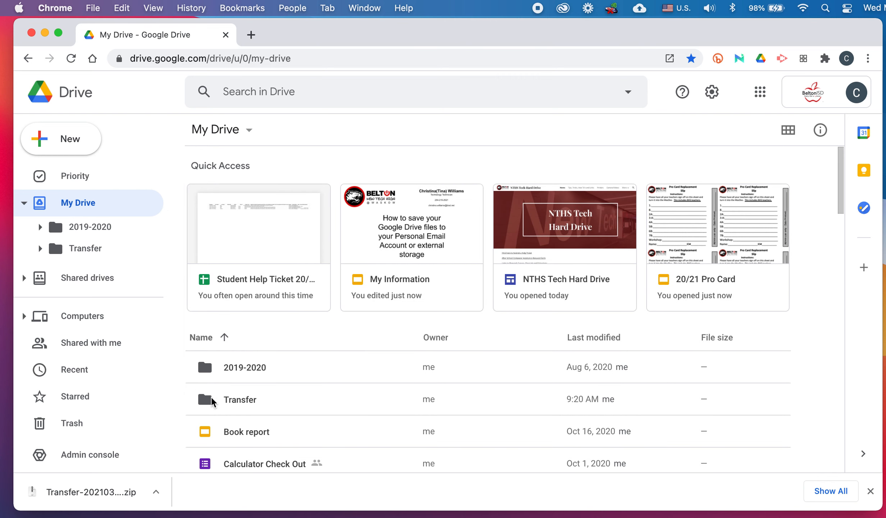
left_click(209, 406)
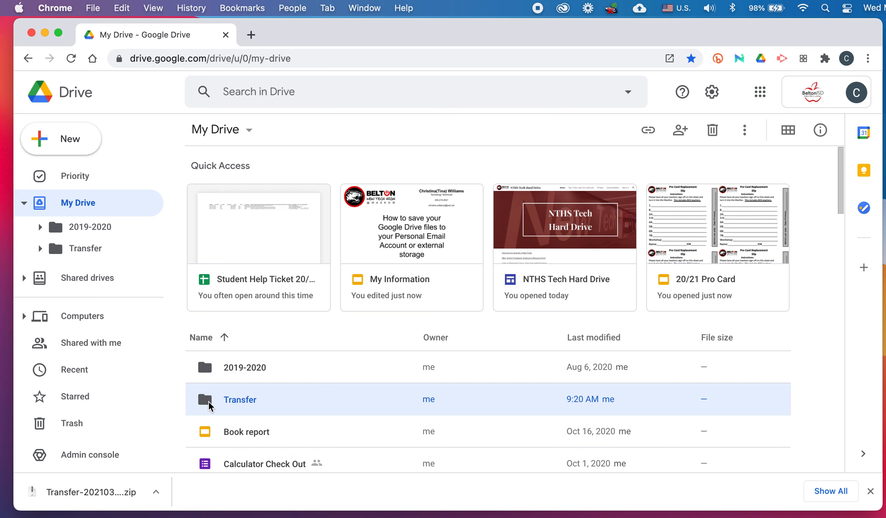
right_click(209, 406)
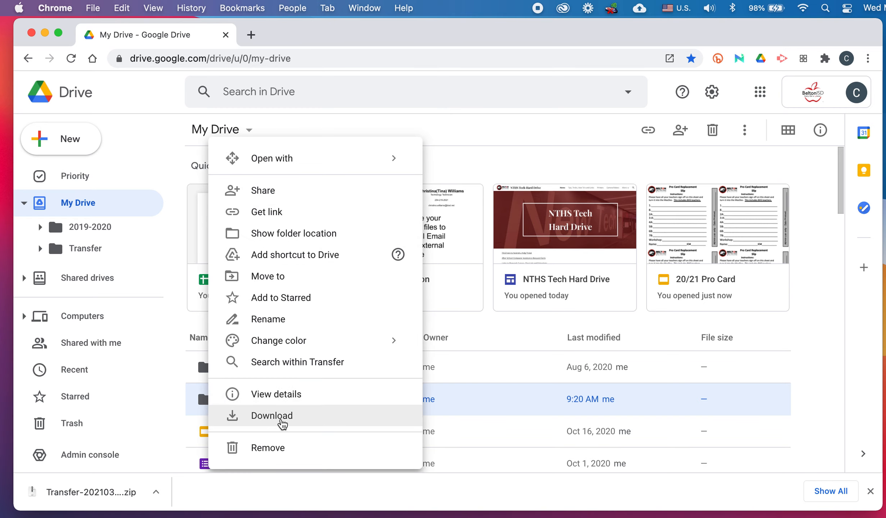
left_click(282, 419)
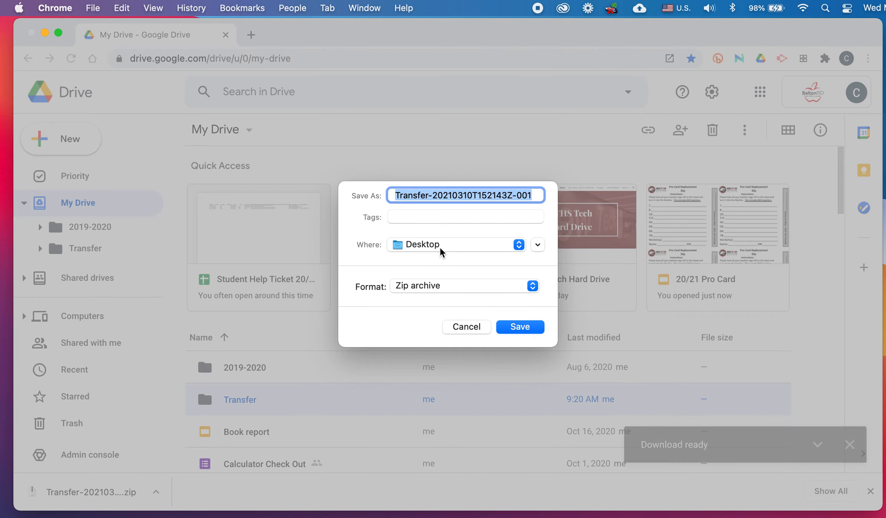
left_click(517, 328)
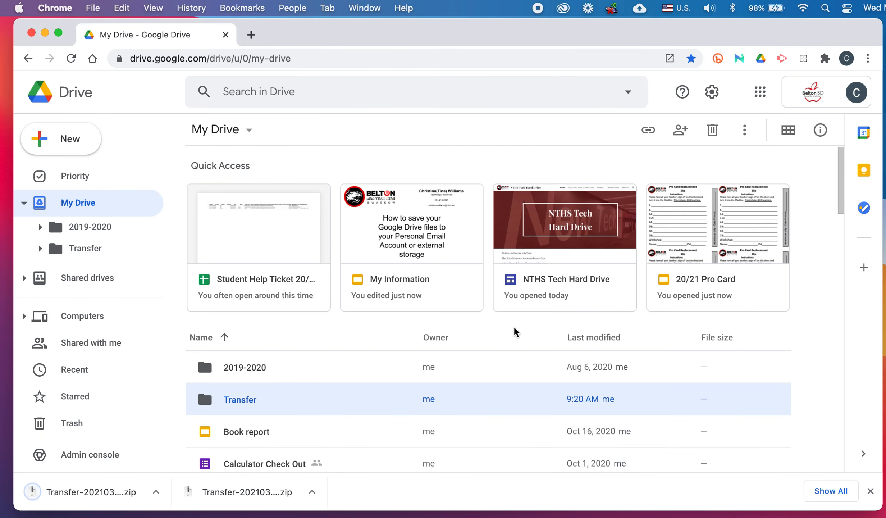
Minimize the browser, extract the downloaded Transfer zip on the desktop, and check the contents of the extracted Transfer folder.
left_click(45, 32)
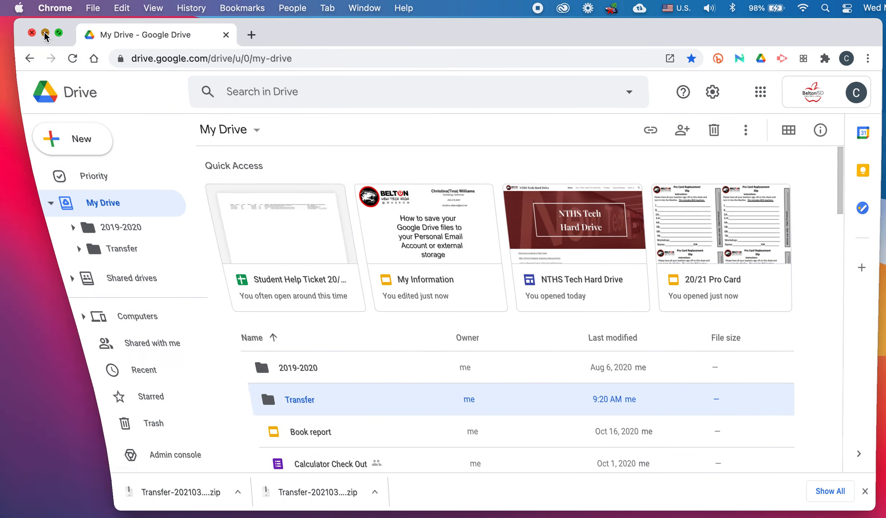
left_click_drag(836, 54, 780, 61)
double_click(780, 61)
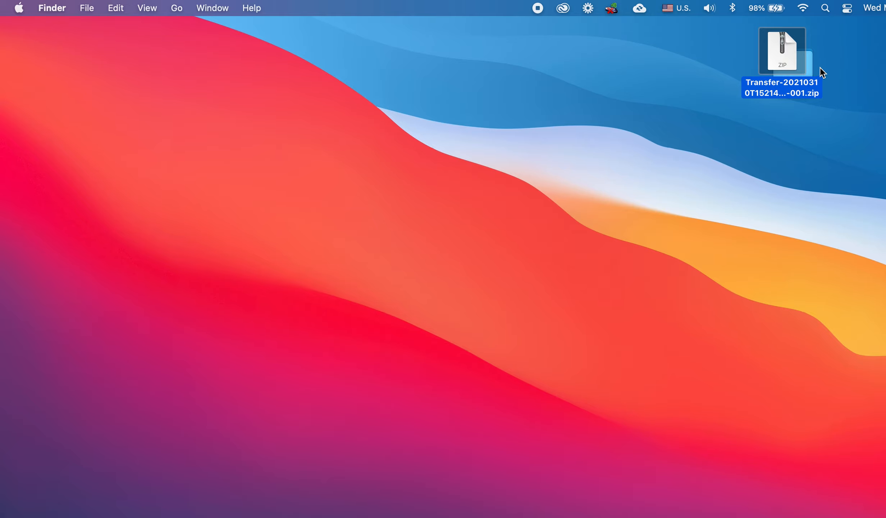
left_click_drag(811, 69, 805, 134)
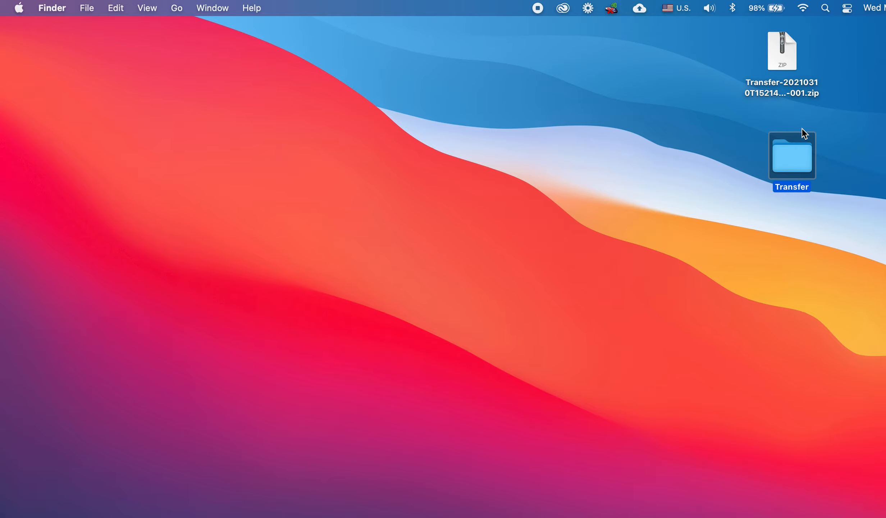
double_click(788, 156)
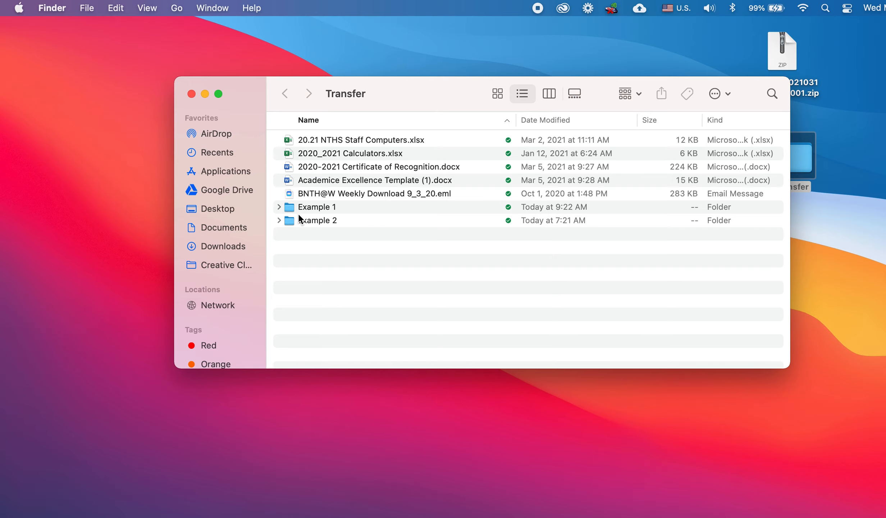
left_click(191, 94)
Switch back to the browser, change to the personal Google account in a new tab, and open its Google Drive.
left_click(818, 516)
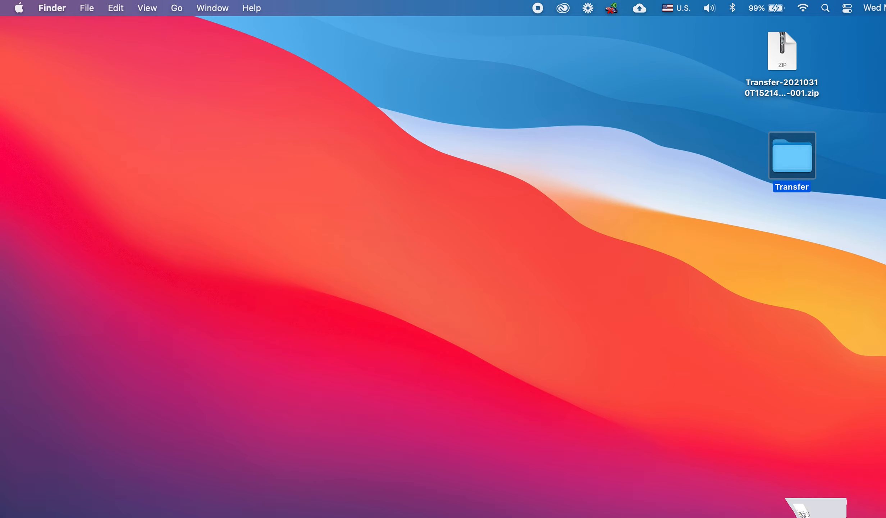
left_click(251, 34)
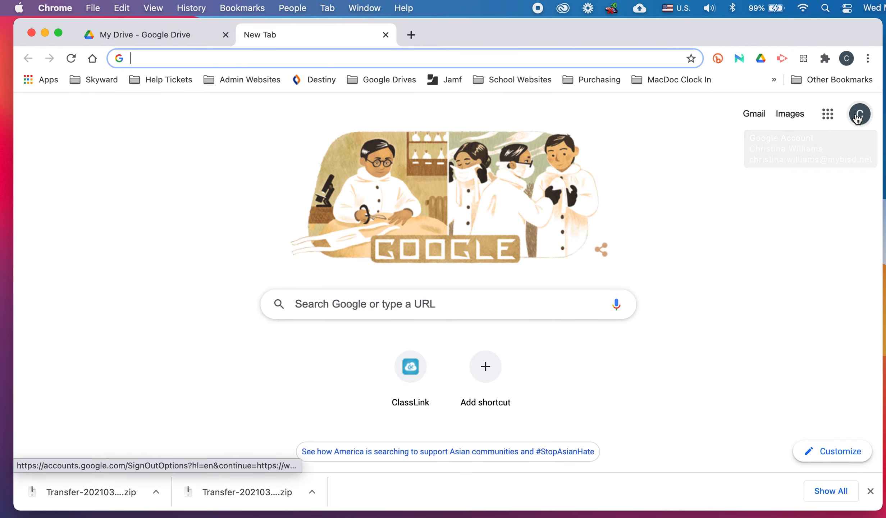
left_click(857, 116)
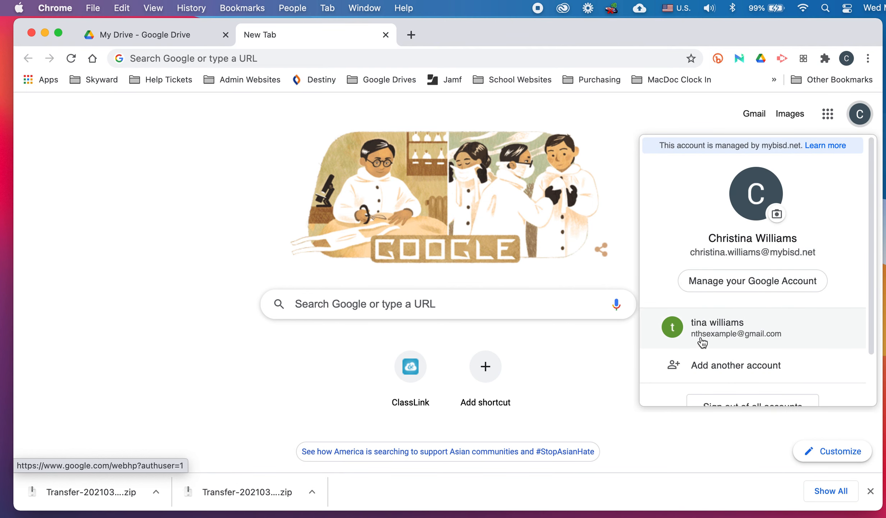
left_click(731, 334)
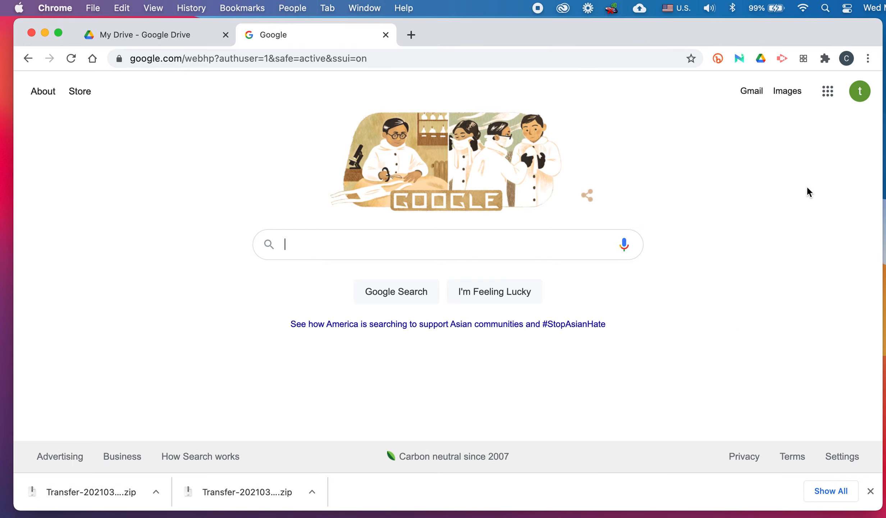
left_click(827, 92)
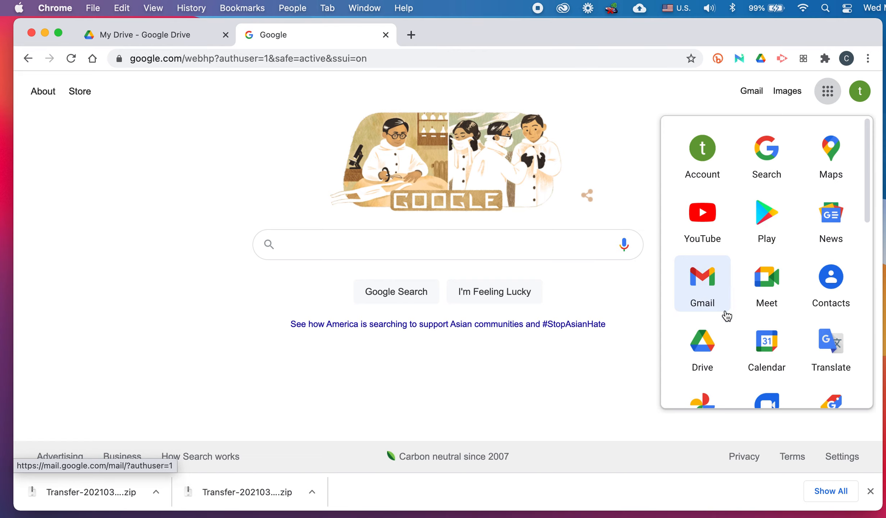
left_click(701, 349)
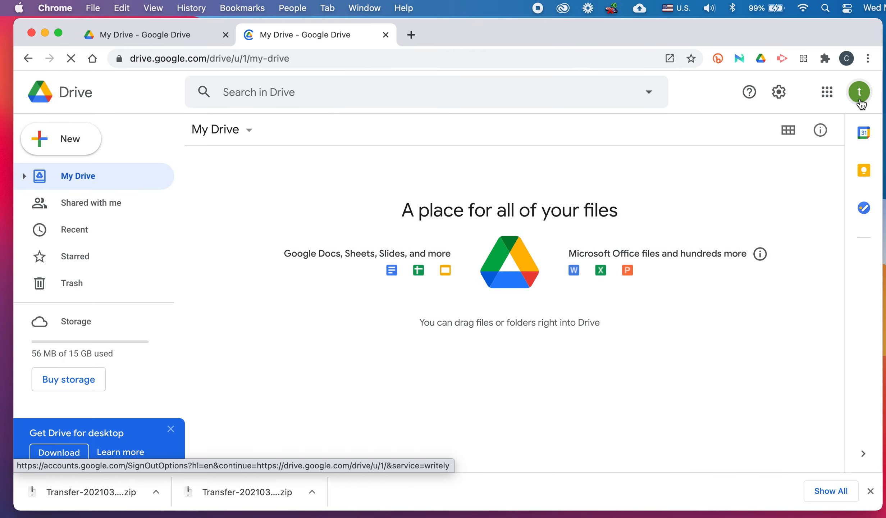
left_click(858, 98)
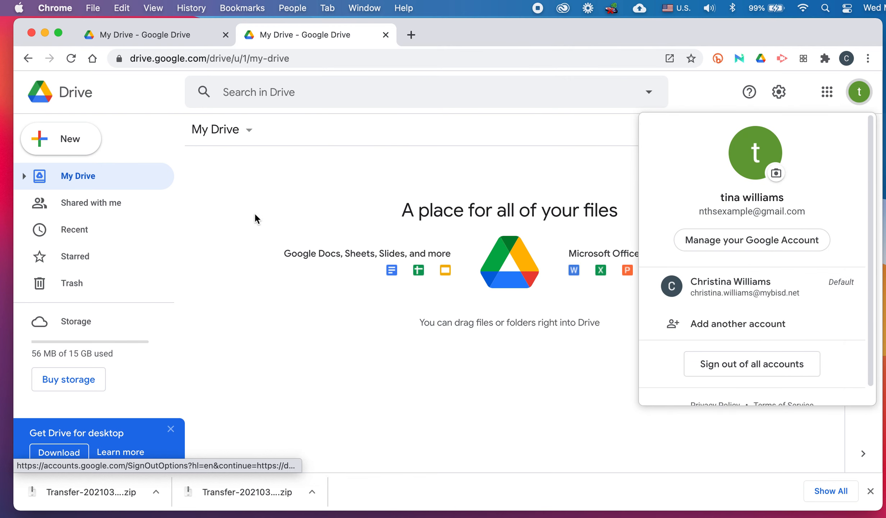
left_click(330, 266)
Upload the extracted Transfer folder from the desktop to My Drive in the personal account.
left_click_drag(458, 26, 313, 20)
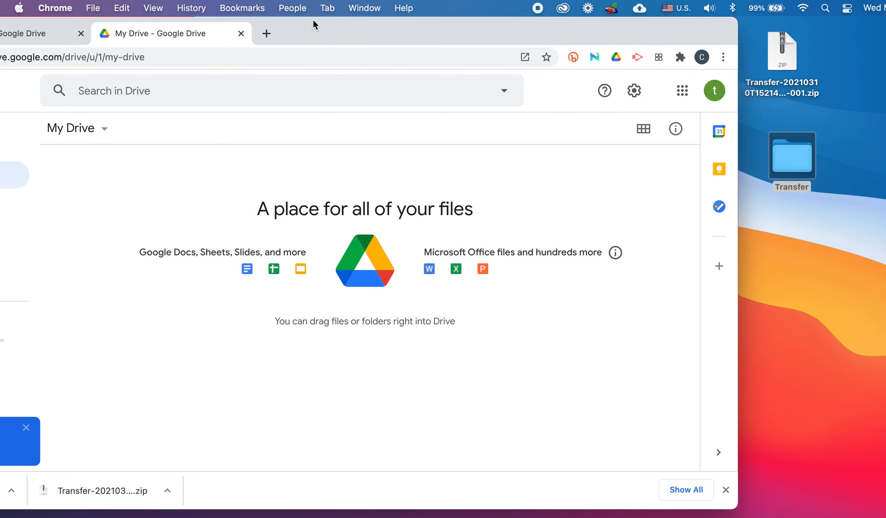
left_click_drag(791, 168, 461, 187)
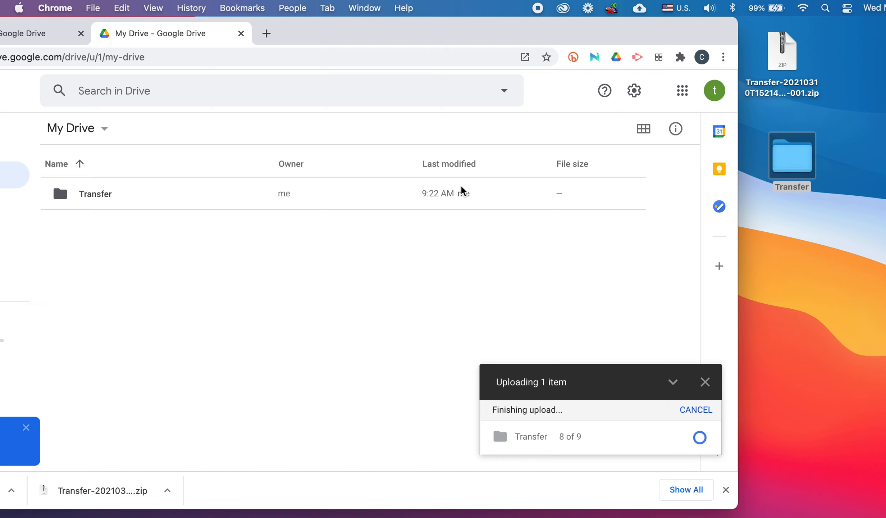
left_click_drag(309, 24, 439, 24)
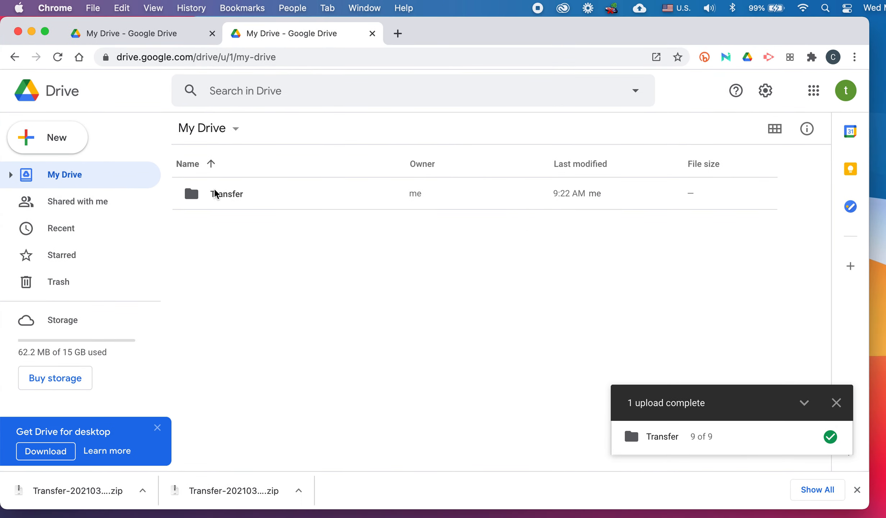
Check the contents of the uploaded Transfer folder and its Example 1 subfolder, and return to Transfer.
double_click(189, 191)
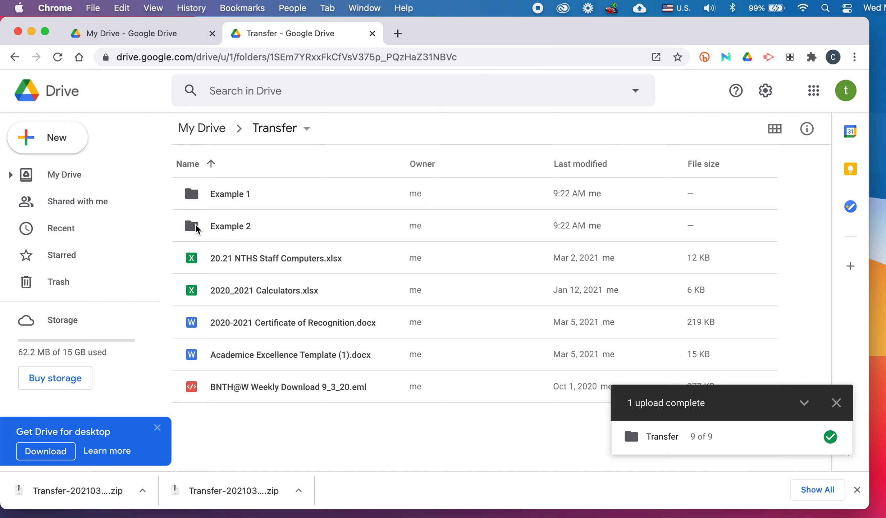
left_click(196, 194)
double_click(195, 189)
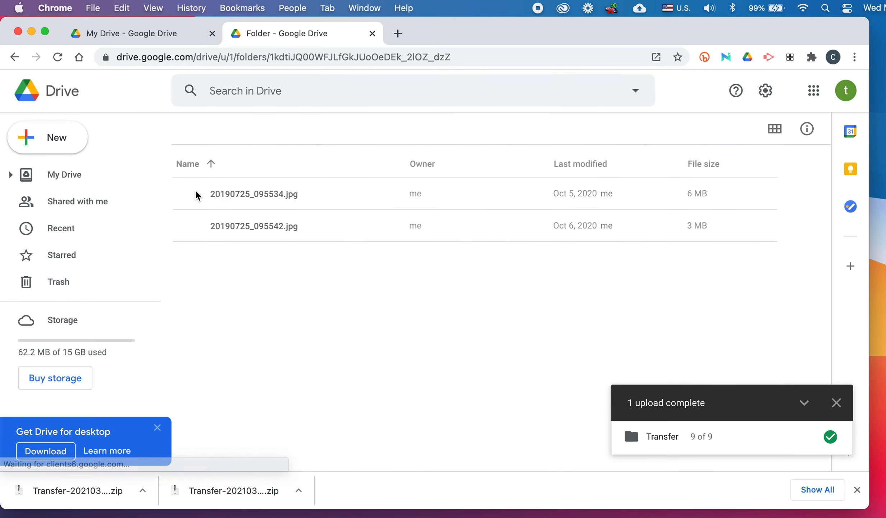
left_click(276, 128)
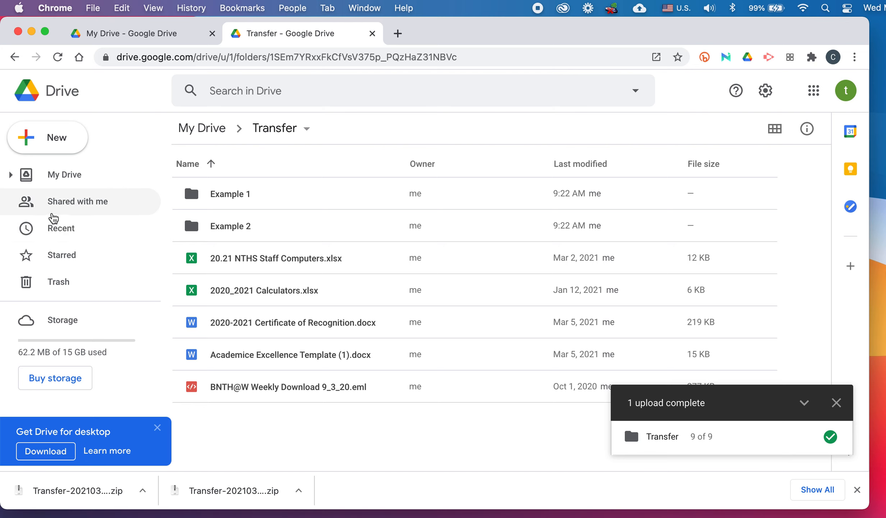
Remove the uploaded Transfer folder from the personal account's My Drive.
left_click(11, 175)
left_click(49, 199)
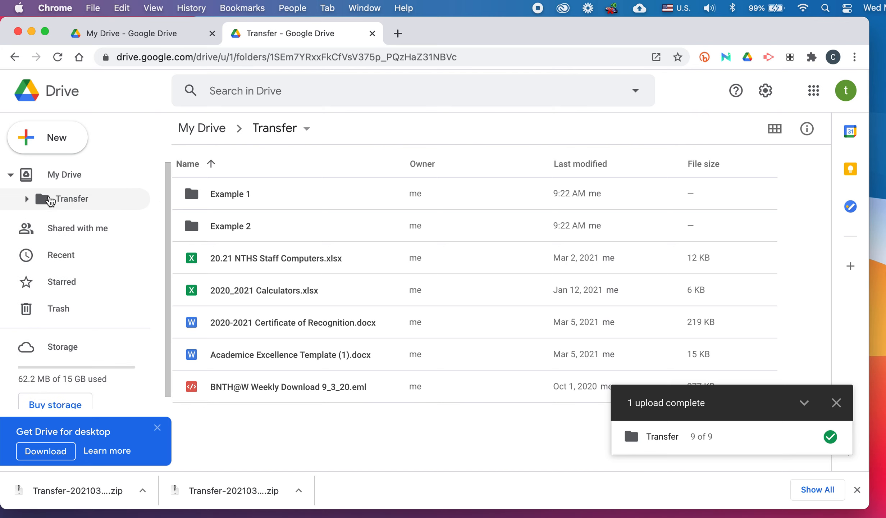
right_click(50, 199)
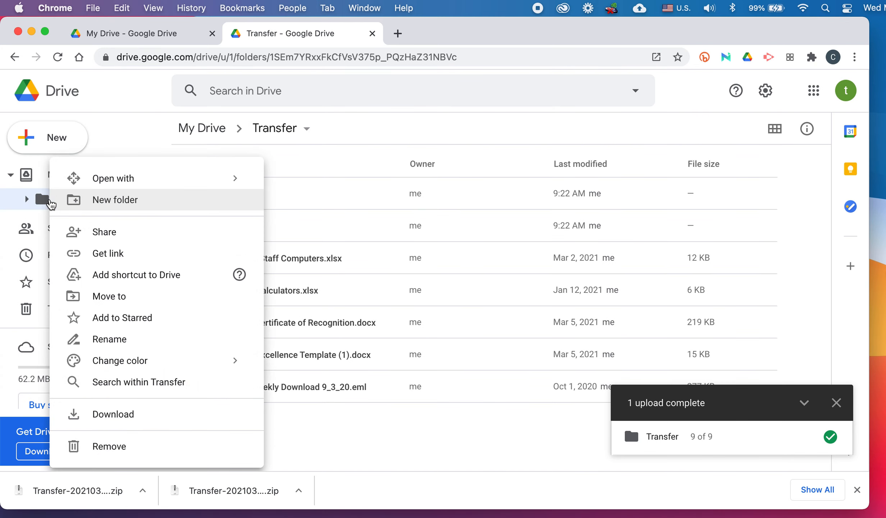
left_click(132, 450)
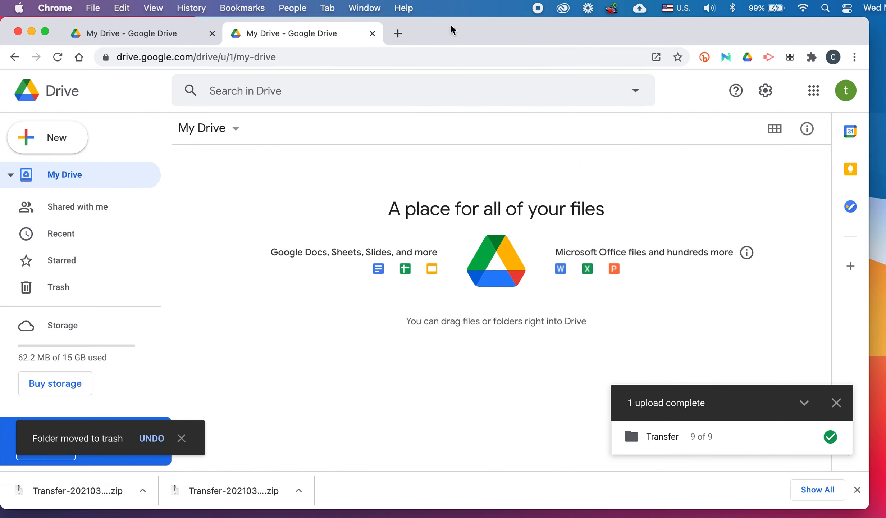
Review the contents of the original Transfer folder in the school account's Drive and return to My Drive.
left_click_drag(450, 31, 464, 31)
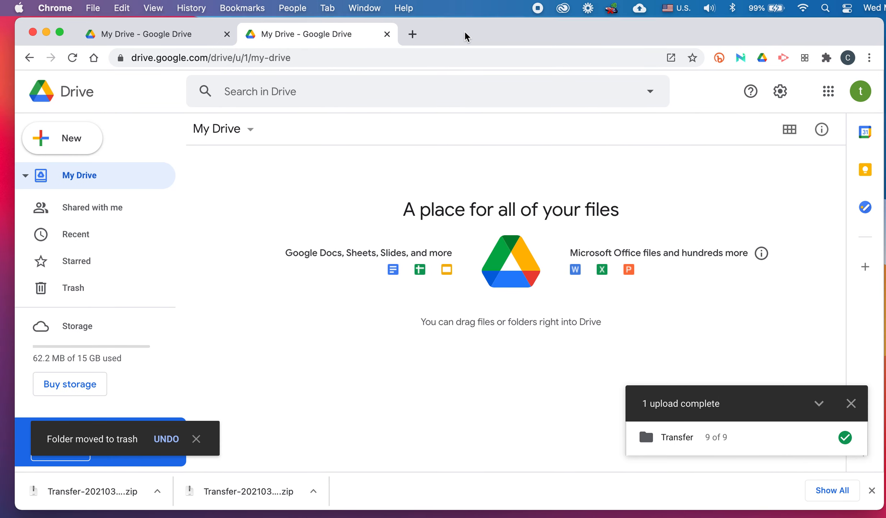
left_click(189, 35)
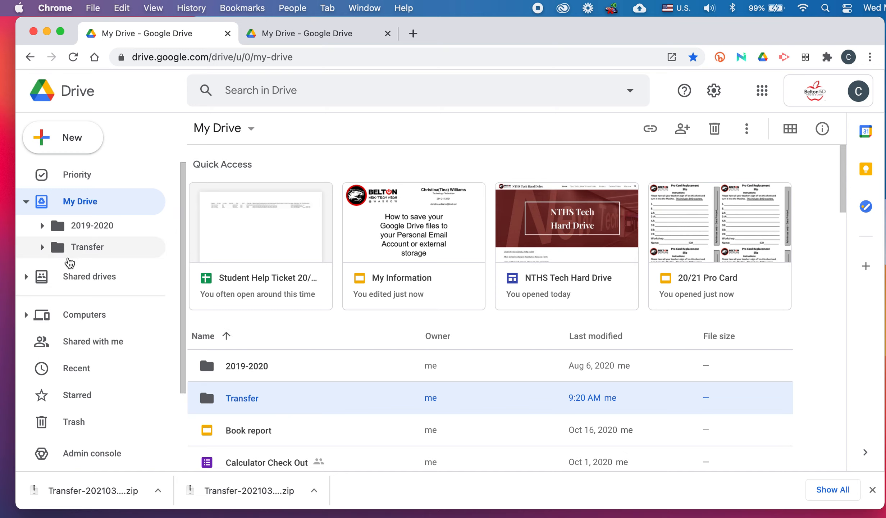
double_click(213, 402)
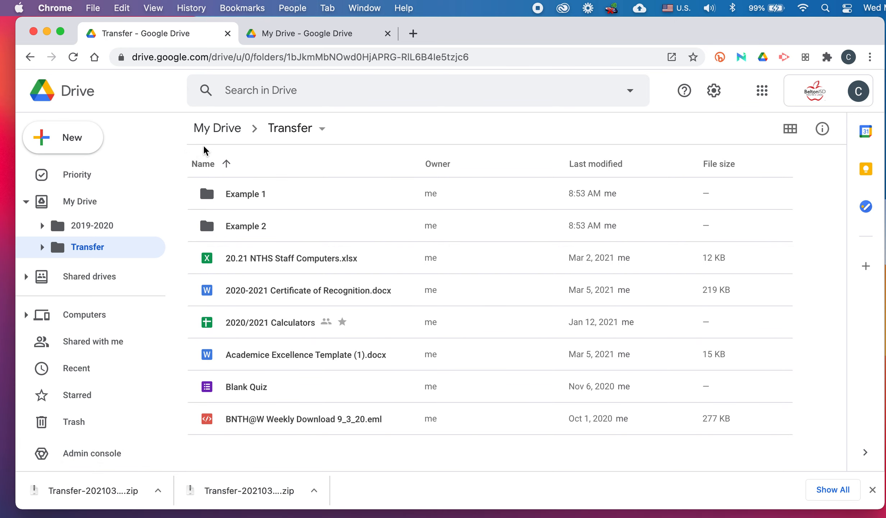
left_click(220, 128)
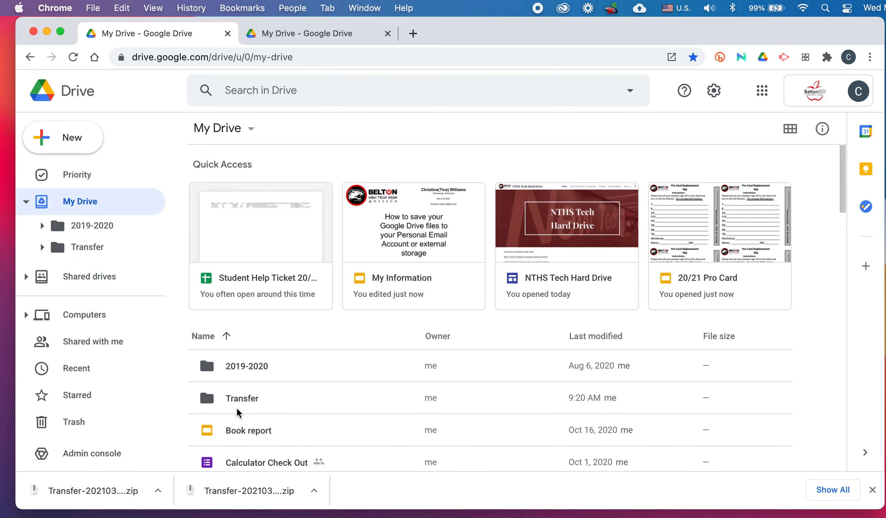
Share the school account's Transfer folder with the personal Gmail address as Editor, with notification, and confirm sharing outside the organization.
left_click(209, 396)
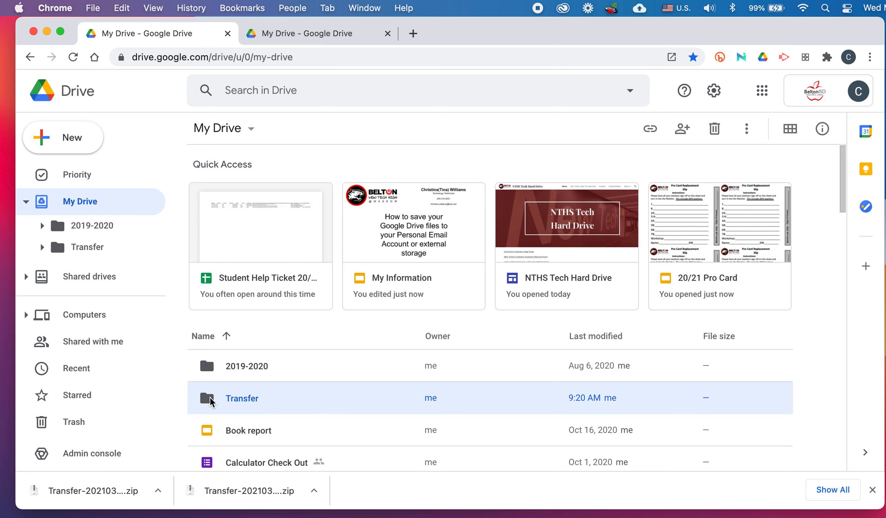
right_click(209, 397)
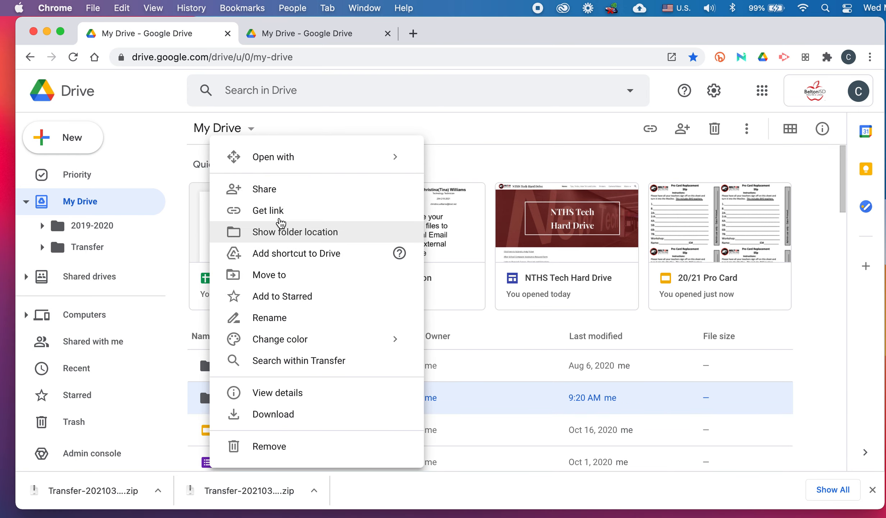
left_click(273, 192)
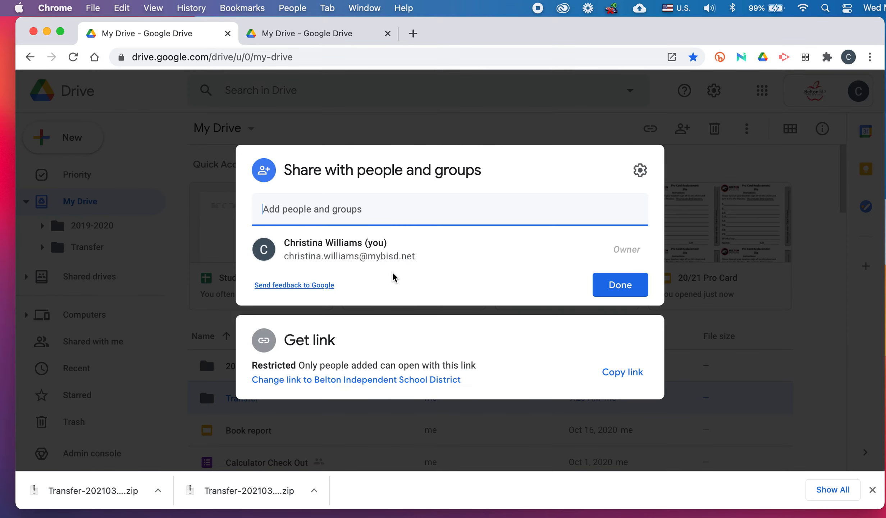
left_click(344, 208)
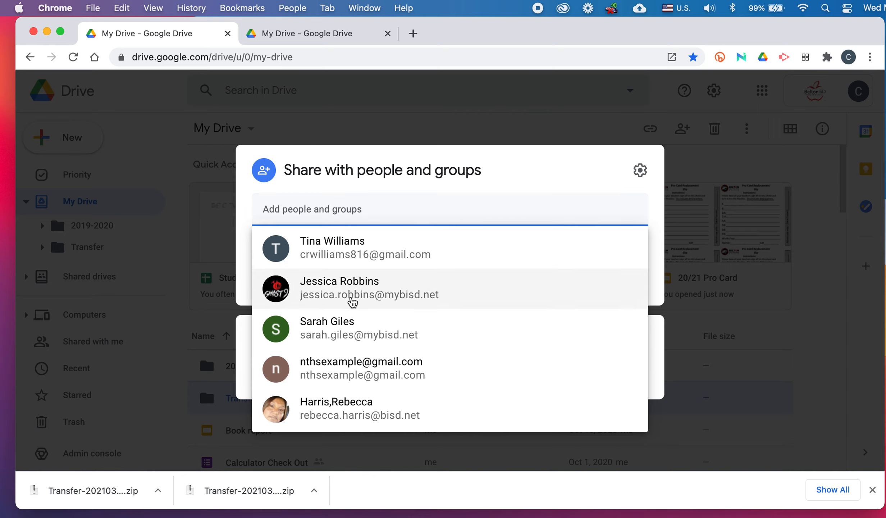
left_click(352, 381)
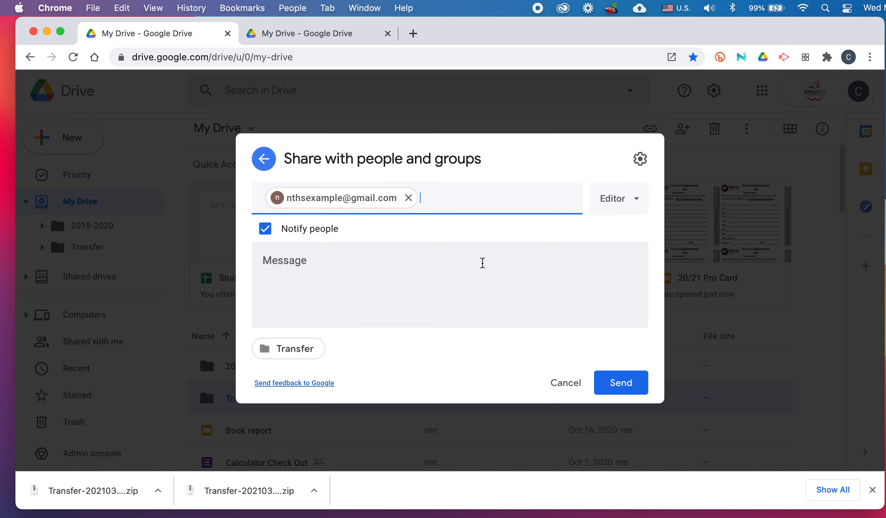
left_click(629, 200)
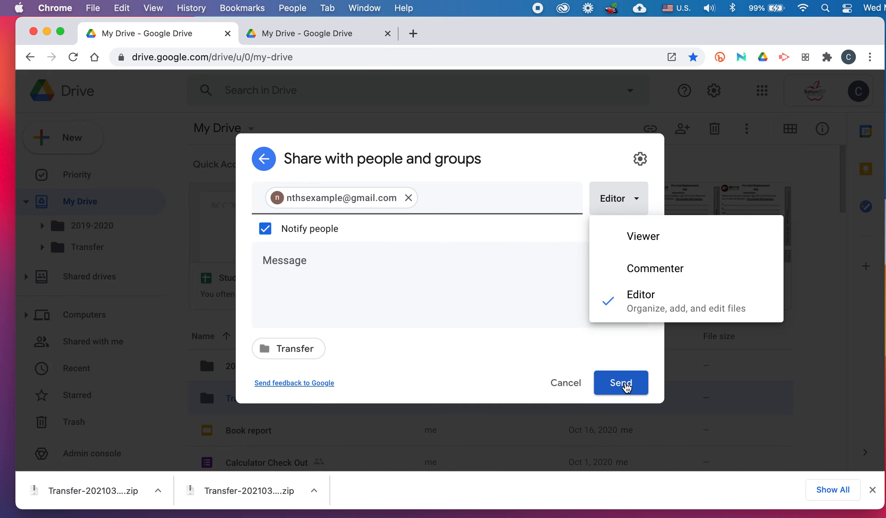
left_click(626, 386)
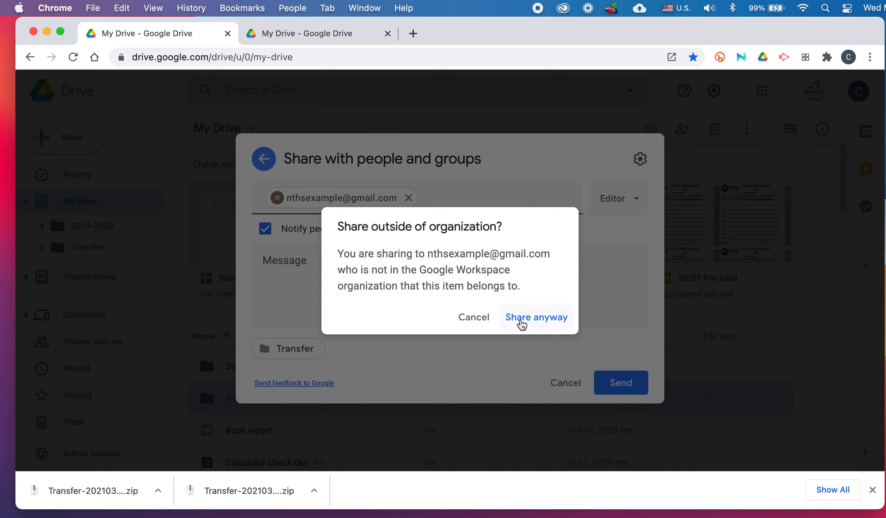
left_click(521, 322)
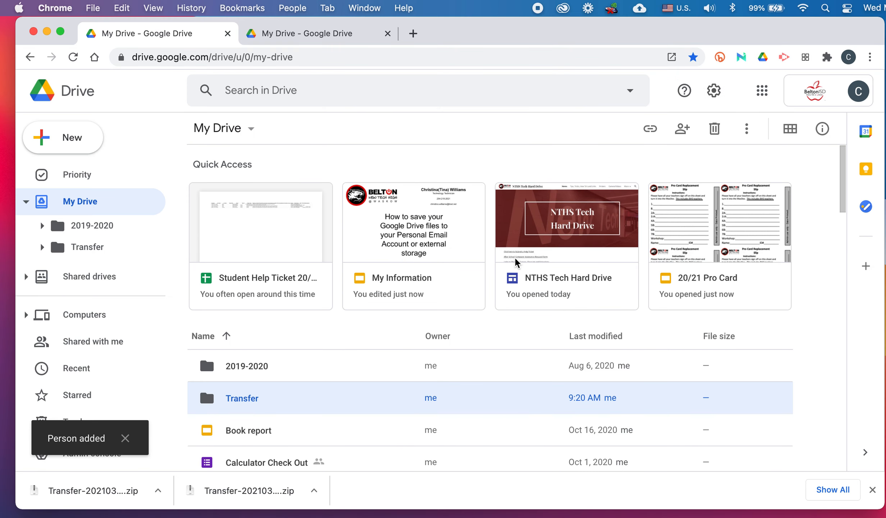
Return to the personal account's Drive, verify which account is signed in, and view the items shared with it.
left_click(317, 34)
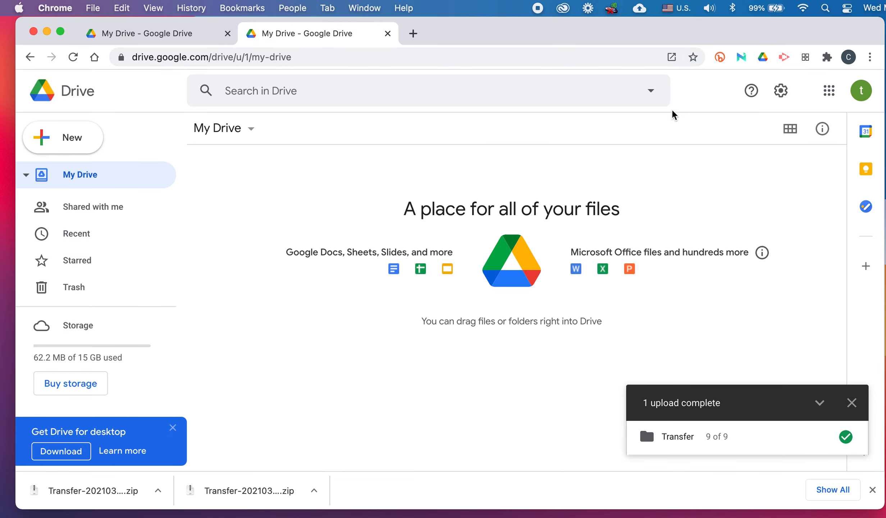
left_click(861, 90)
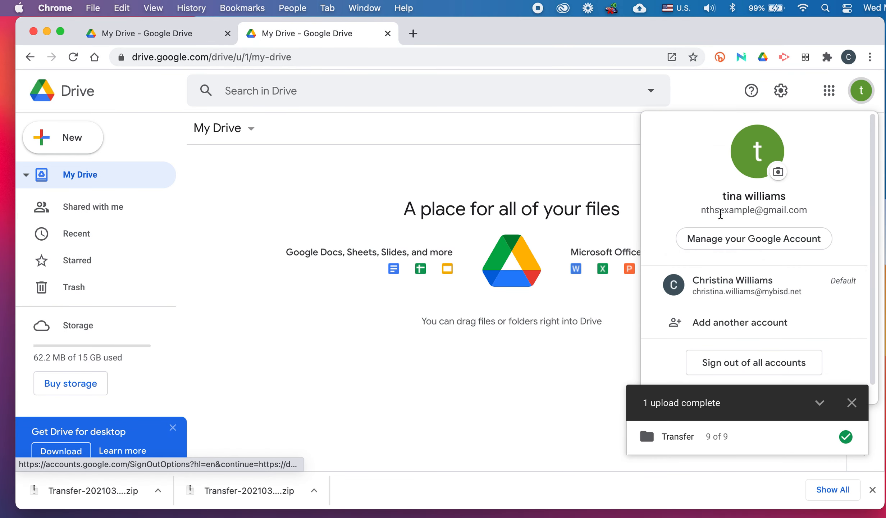
left_click(224, 217)
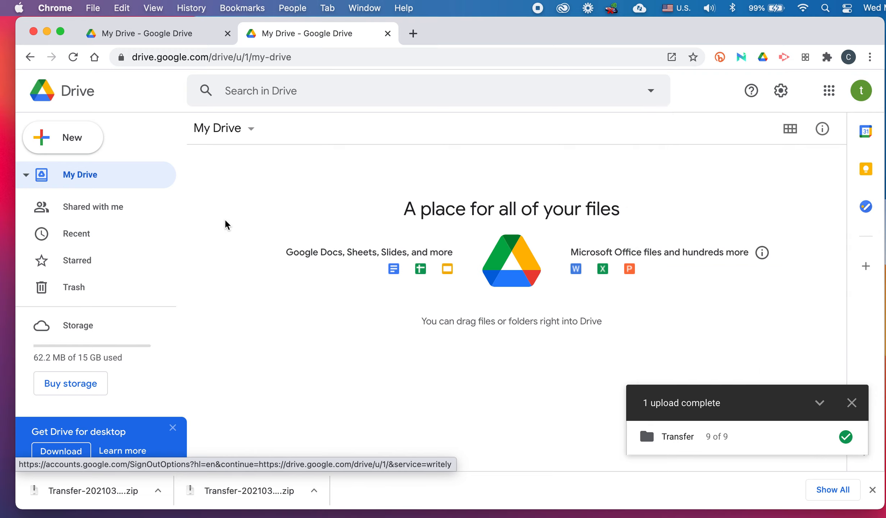
left_click(95, 212)
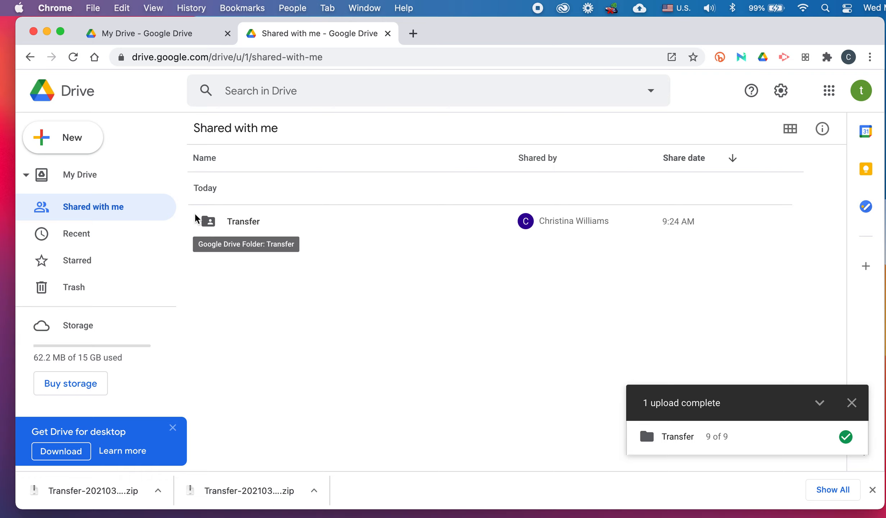
Open the shared Transfer folder and select 20.21 NTHS Staff Computers.xlsx.
left_click(208, 220)
right_click(208, 221)
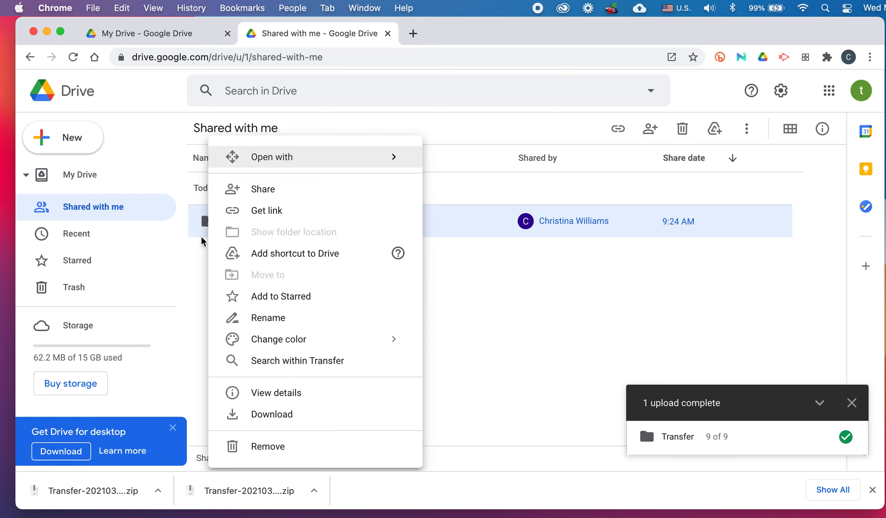
left_click(210, 223)
double_click(211, 223)
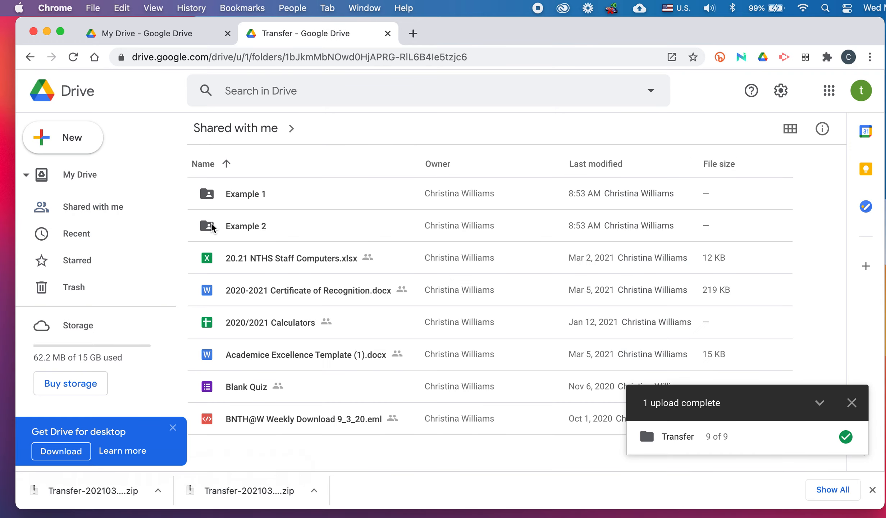
left_click(266, 259)
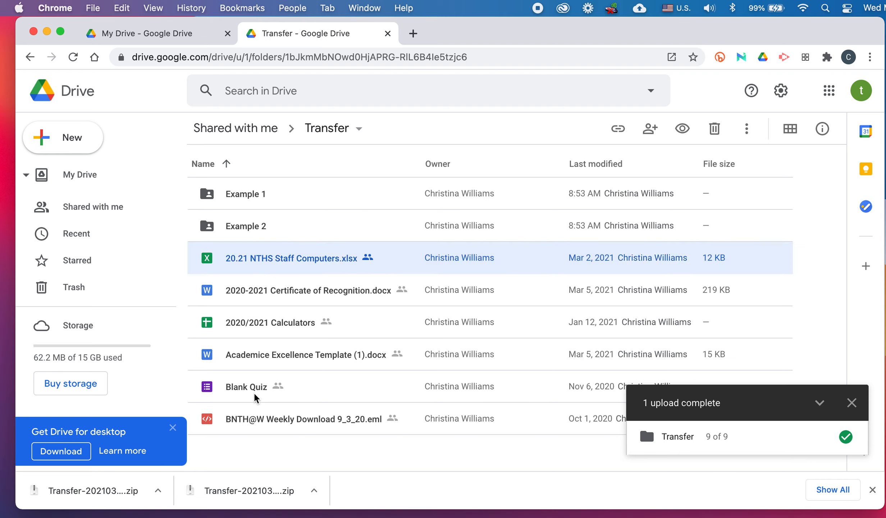
Make copies of the five files from 20.21 NTHS Staff Computers.xlsx through Blank Quiz in the shared Transfer folder.
key("shift")
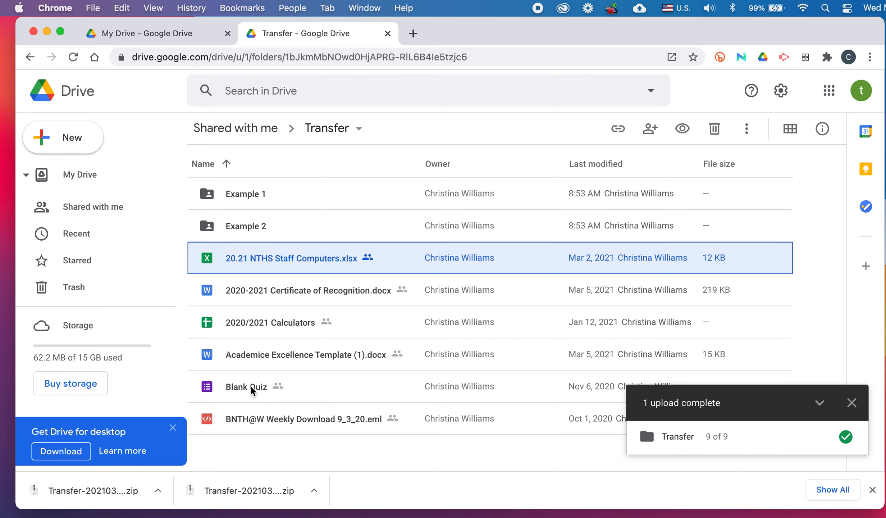
left_click(263, 258)
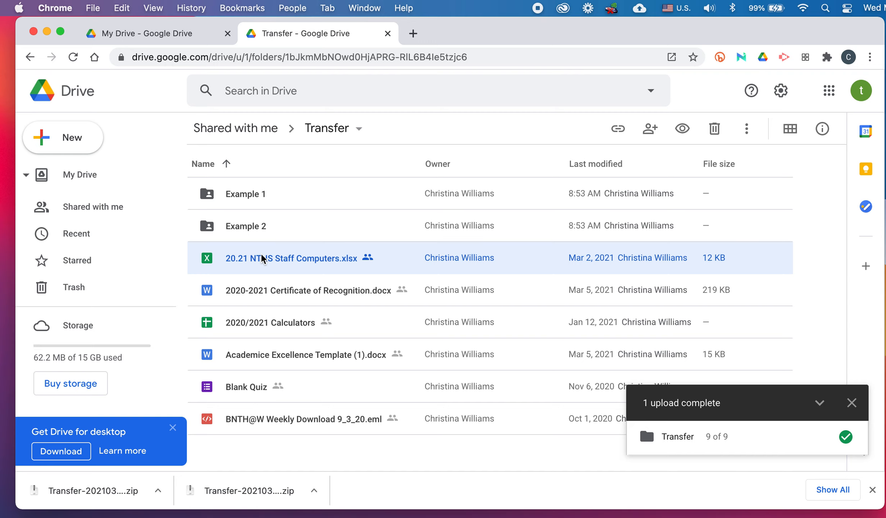
left_click(244, 384, "shift")
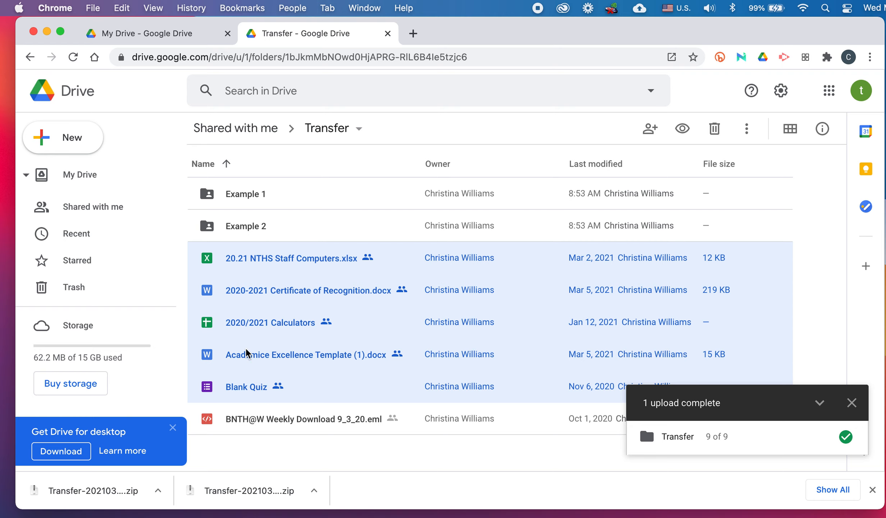
right_click(257, 381)
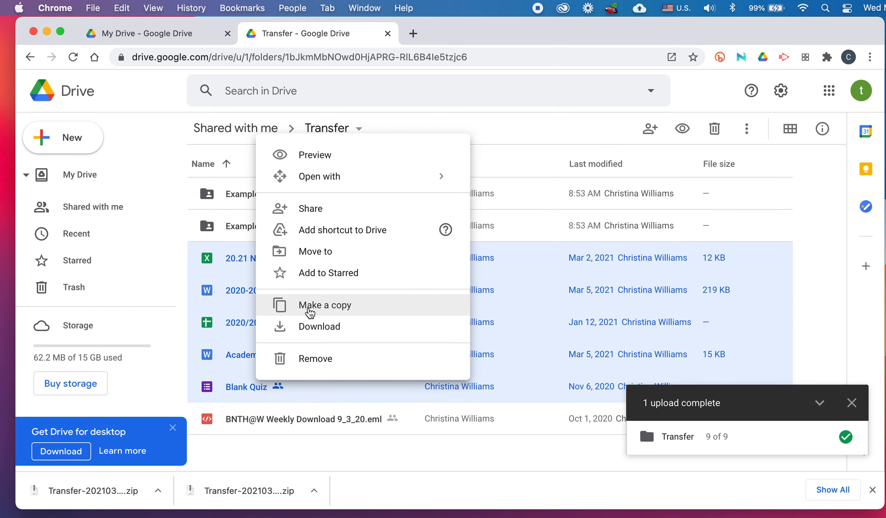
left_click(309, 311)
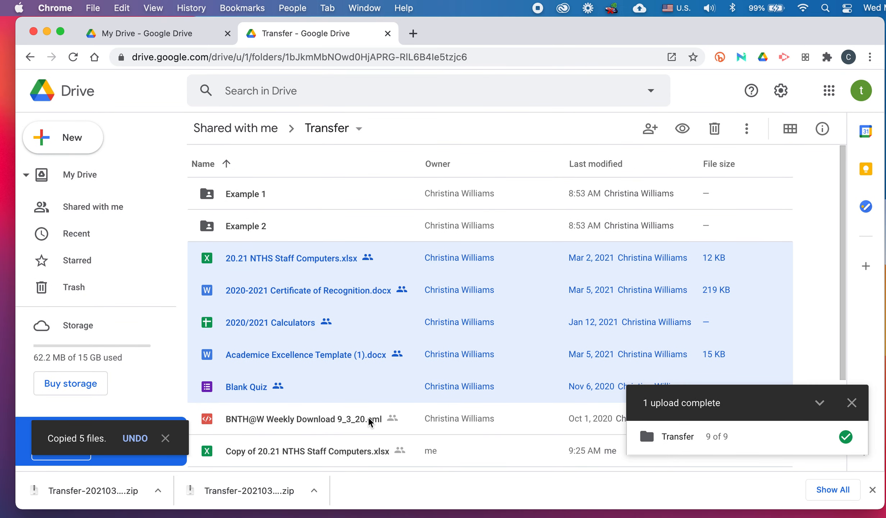
Move the five copied files from the shared Transfer folder to My Drive, accept the access change, and view My Drive.
scroll(367, 416, "down", 4)
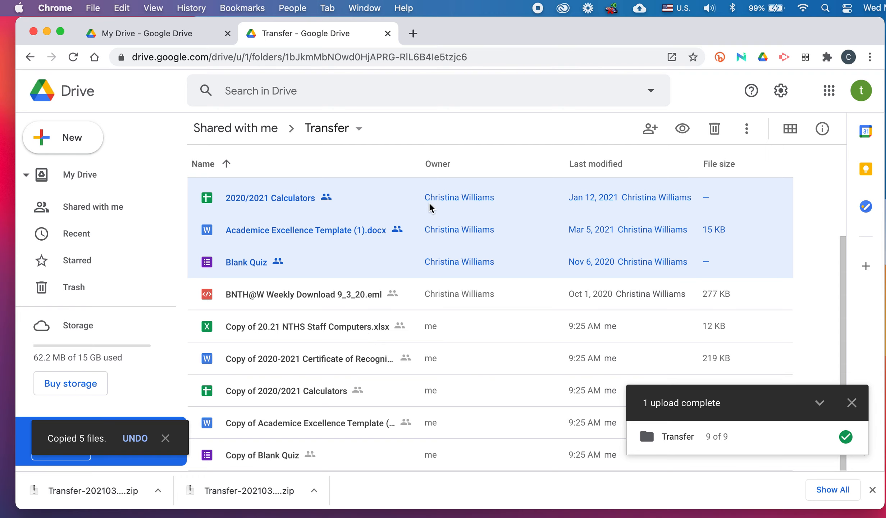
scroll(456, 270, "up", 3)
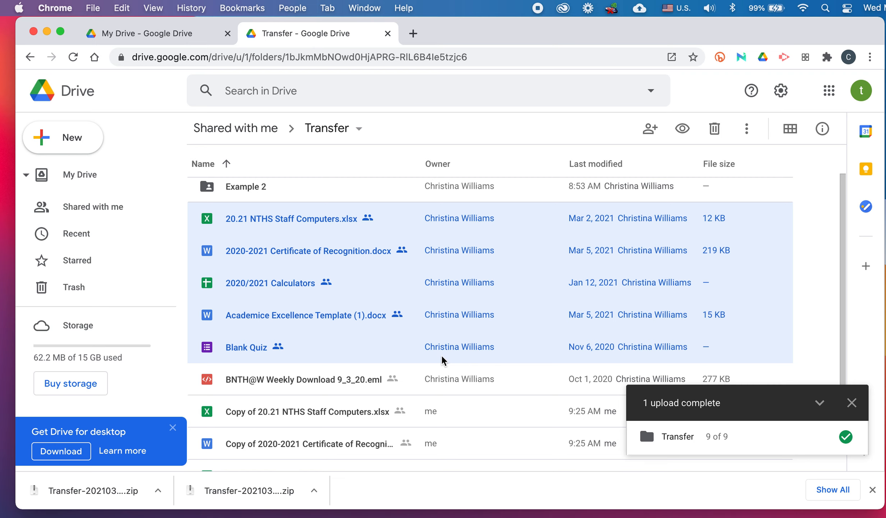
scroll(442, 359, "down", 2)
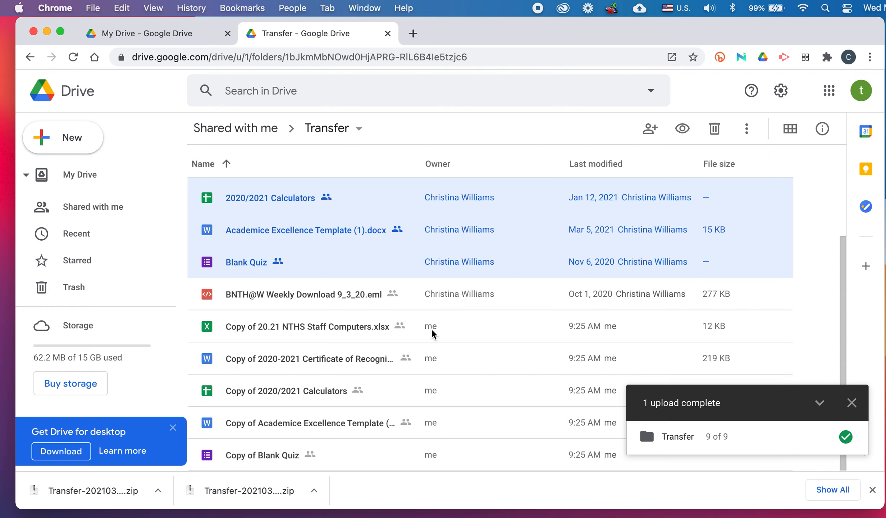
scroll(431, 328, "up", 3)
scroll(431, 329, "down", 3)
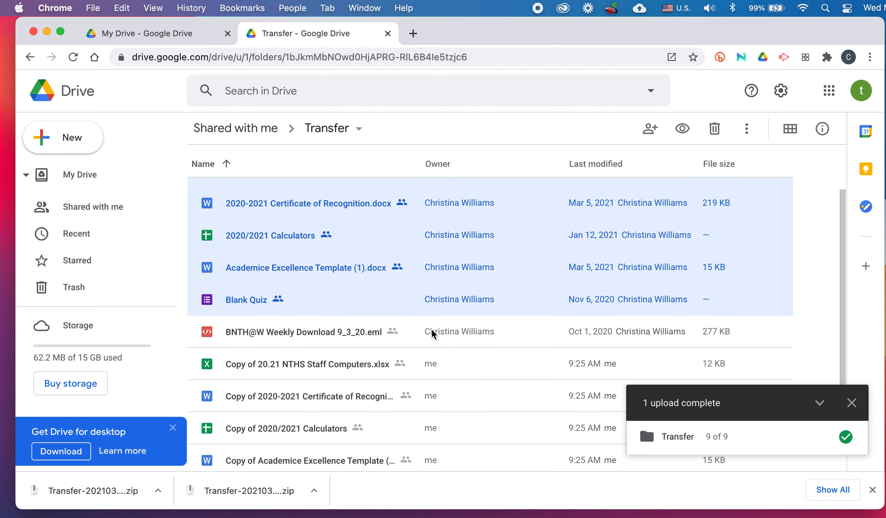
left_click(310, 331)
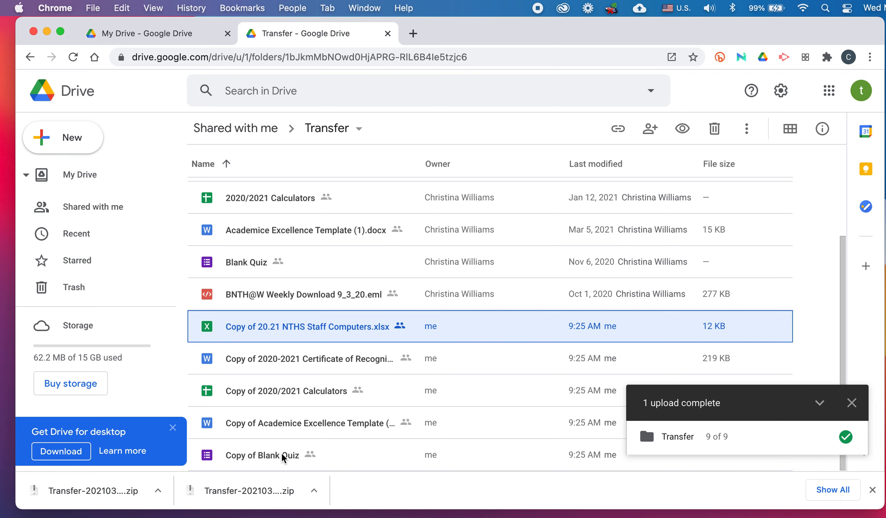
left_click(271, 452, "shift")
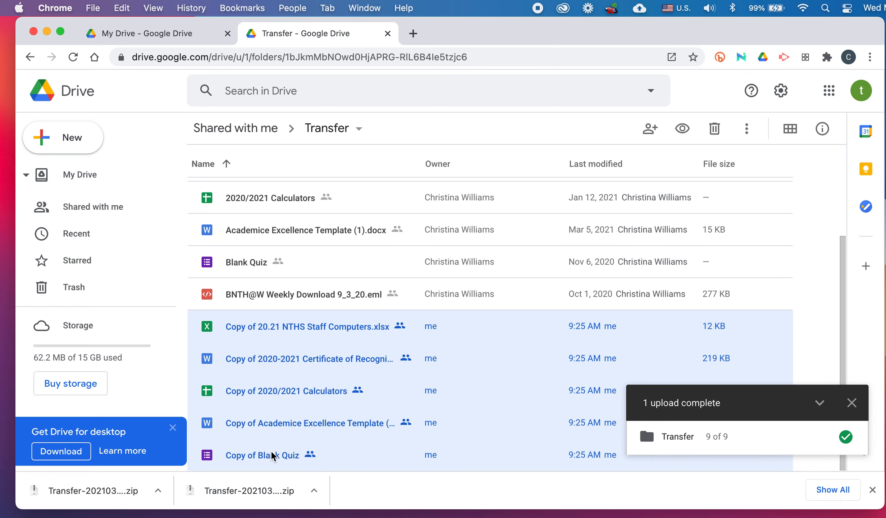
left_click_drag(275, 325, 104, 176)
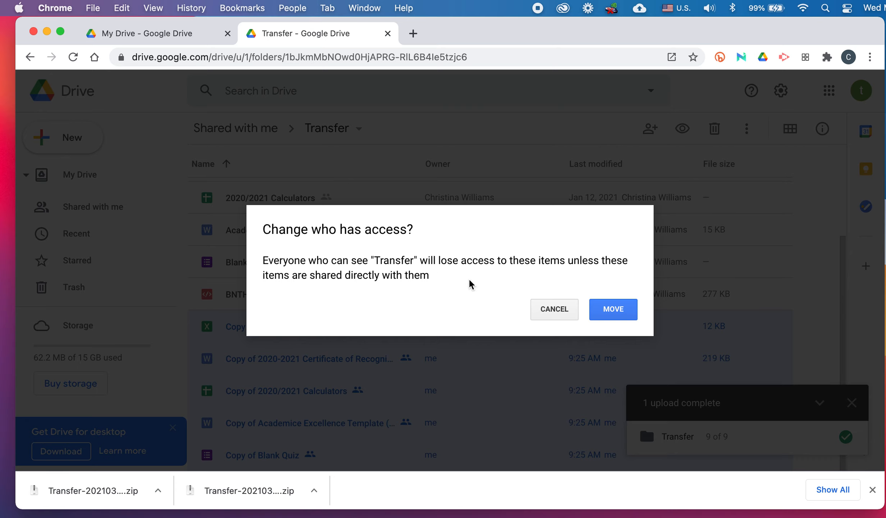
left_click(613, 309)
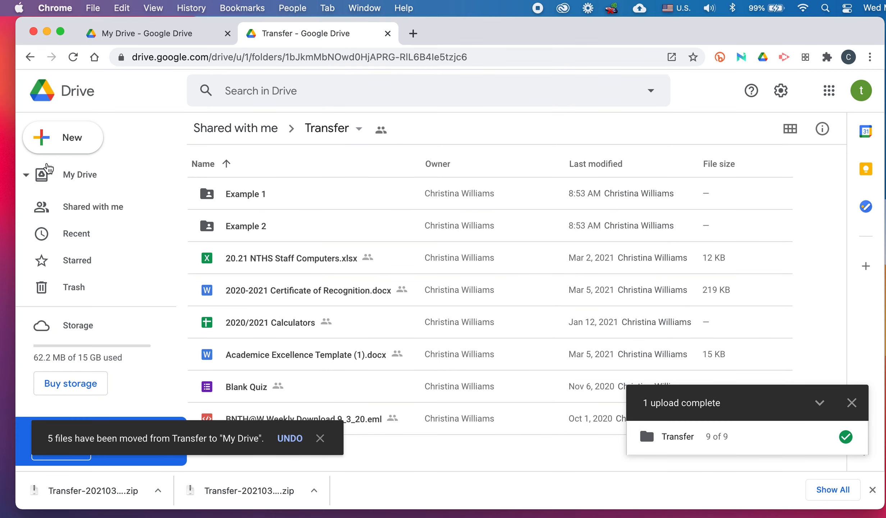
left_click(69, 176)
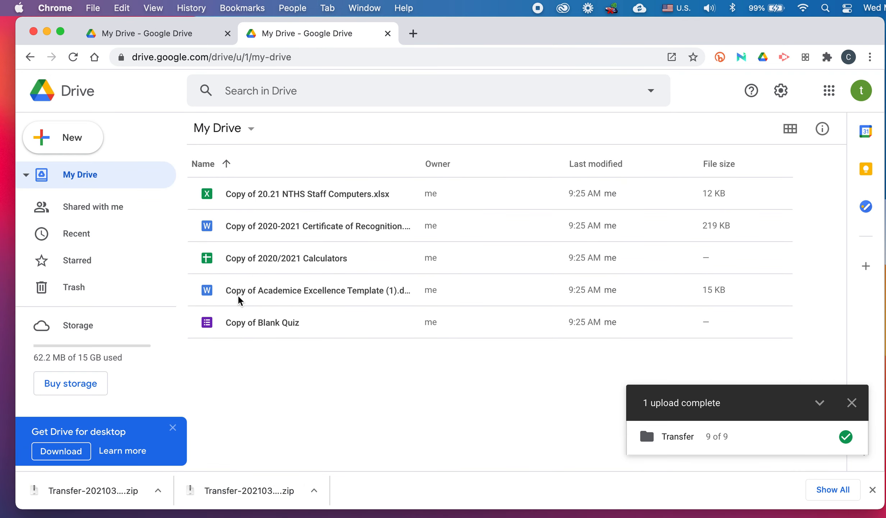
Make copies of both JPG images in the Example 1 subfolder of the shared Transfer folder.
left_click(81, 209)
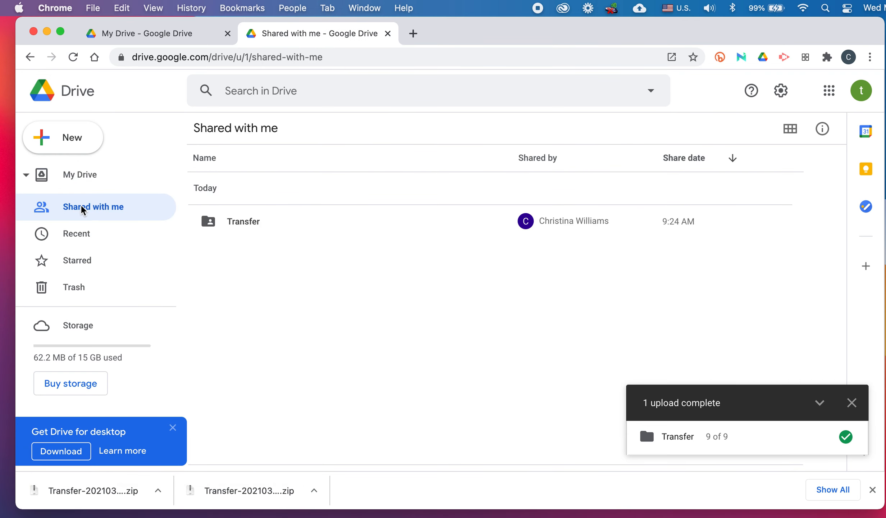
double_click(210, 221)
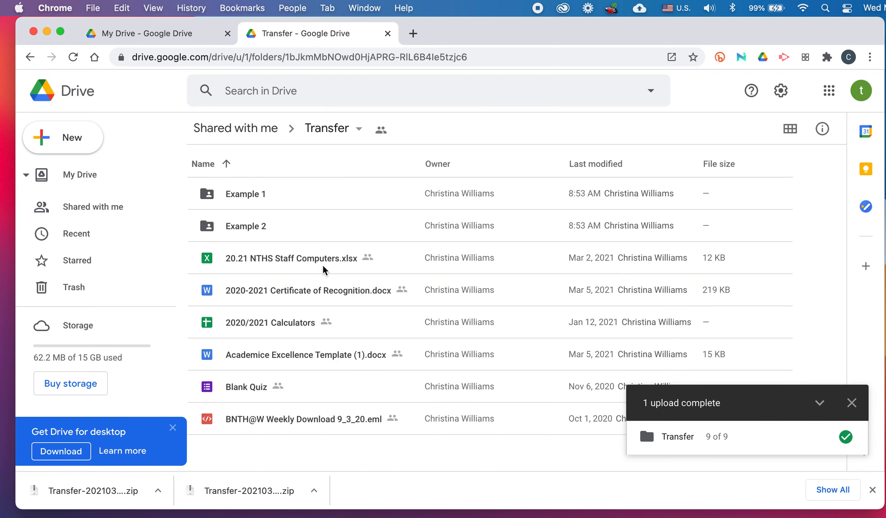
double_click(208, 195)
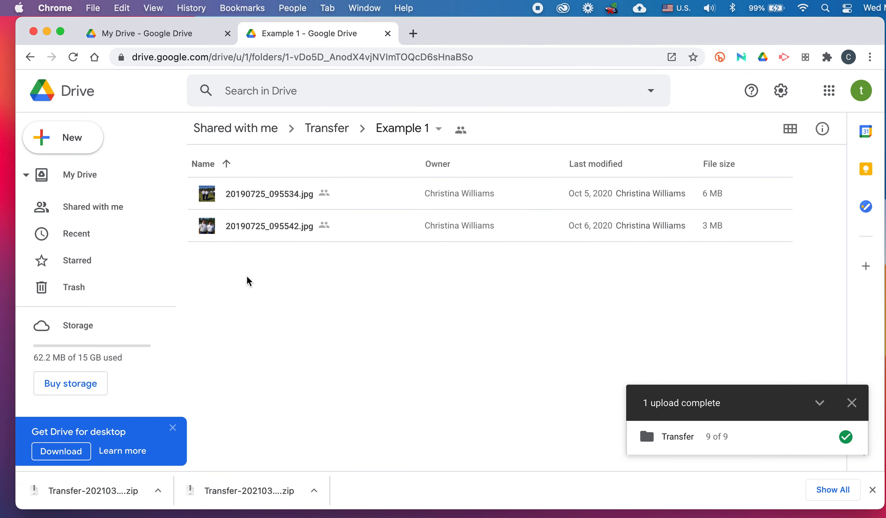
left_click(245, 196)
left_click(252, 230, "shift")
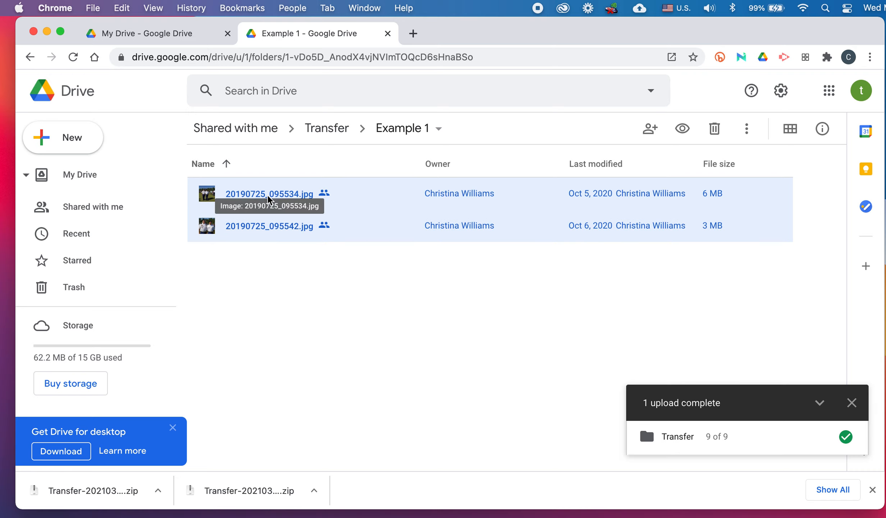
right_click(245, 226)
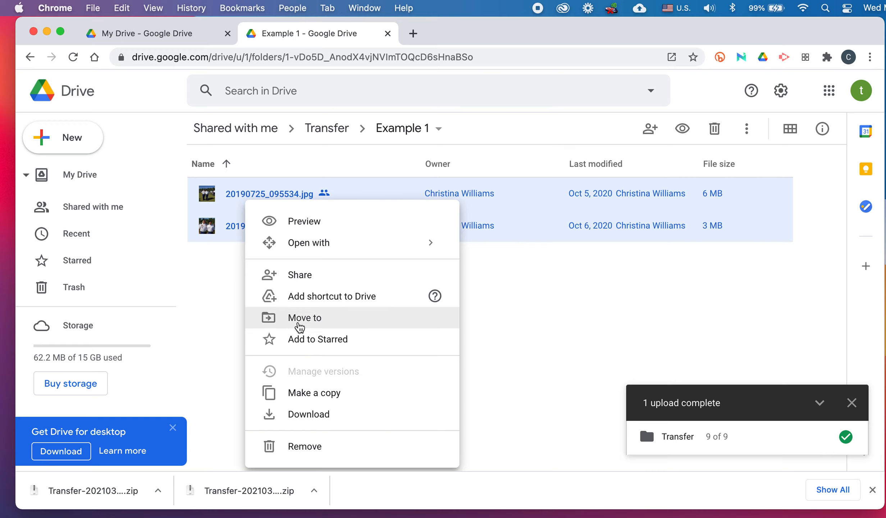
left_click(300, 394)
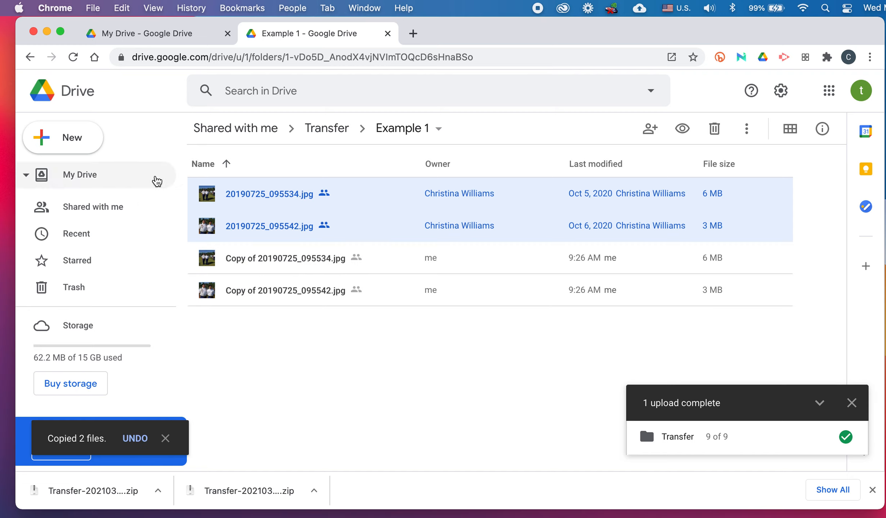
Create a new folder named Example 1 in the personal account's My Drive.
left_click(46, 179)
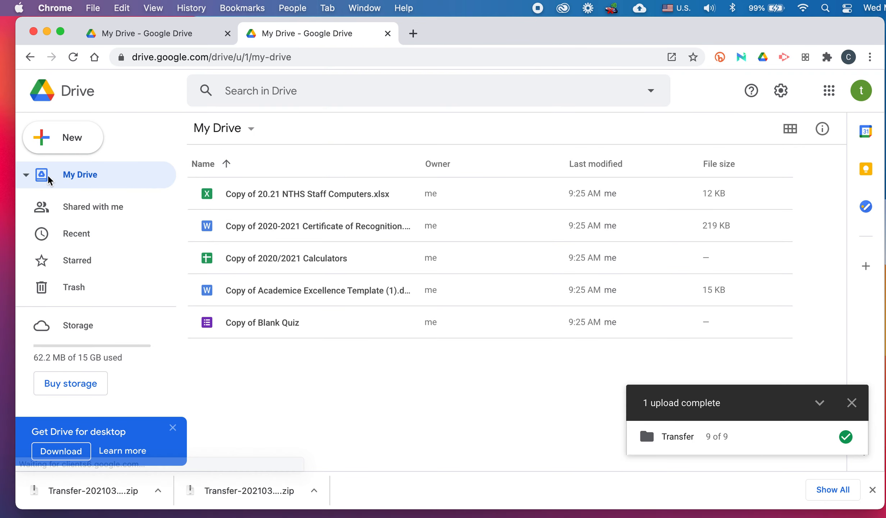
left_click(72, 150)
left_click(86, 153)
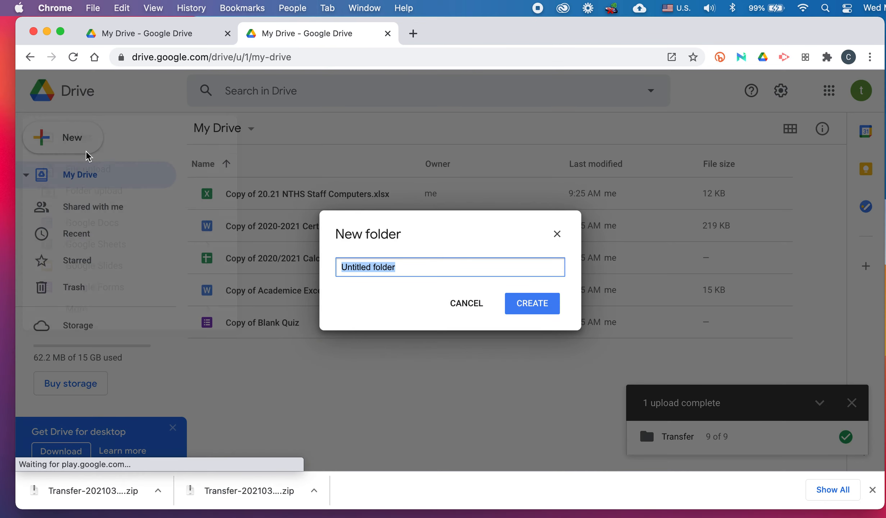
type("Egam")
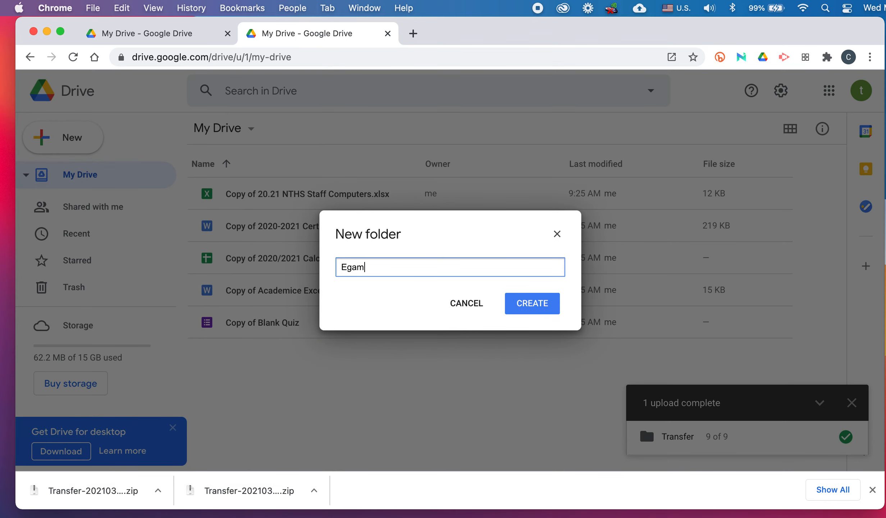
key("BackSpace")
key("BackSpace")
key("BackSpace")
type("ga")
key("BackSpace")
key("BackSpace")
type("xample 1")
left_click(520, 306)
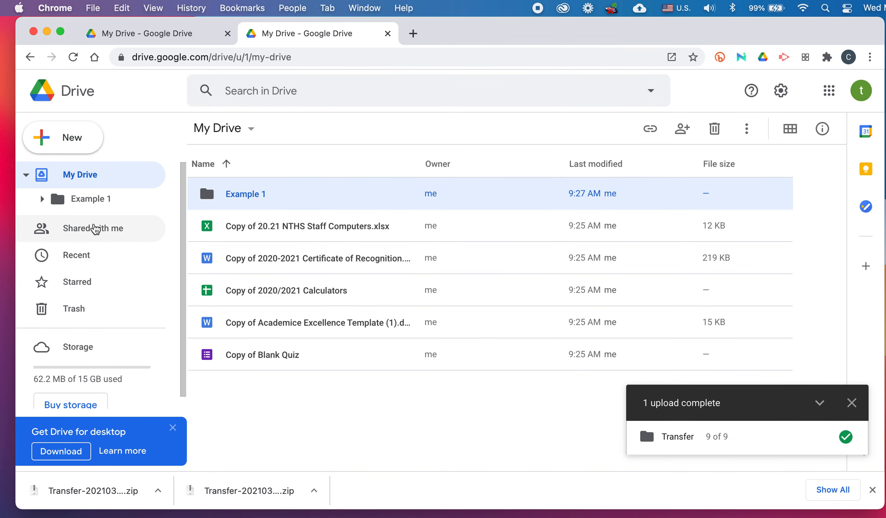
Move the two copied images from the shared Example 1 folder into My Drive's Example 1 folder, accepting the access change.
left_click(93, 228)
double_click(207, 222)
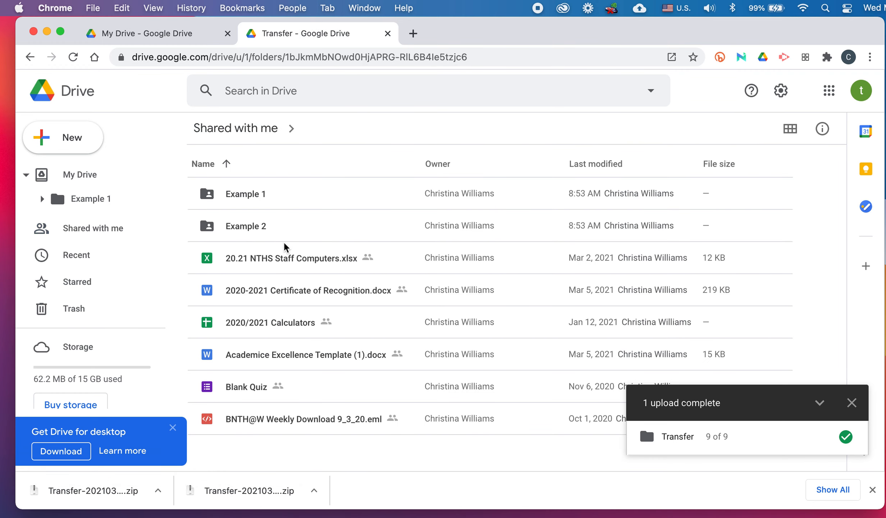
left_click(243, 207)
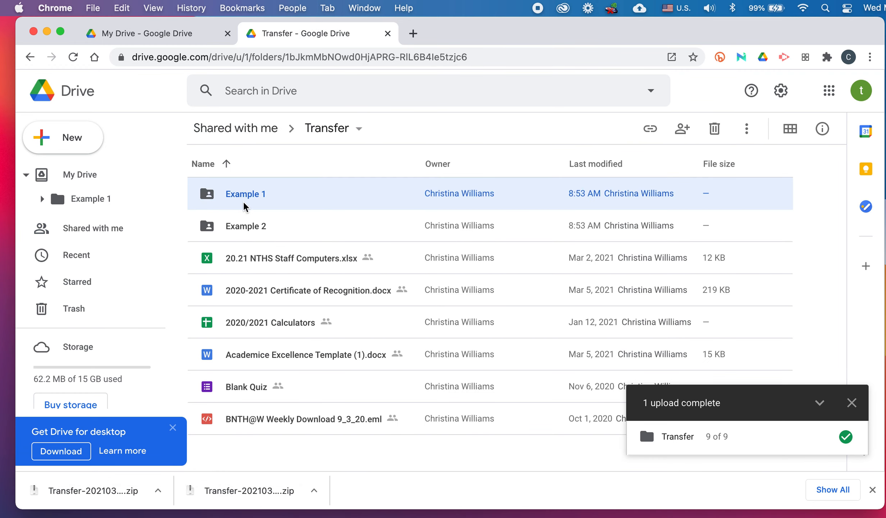
double_click(222, 193)
left_click(384, 265)
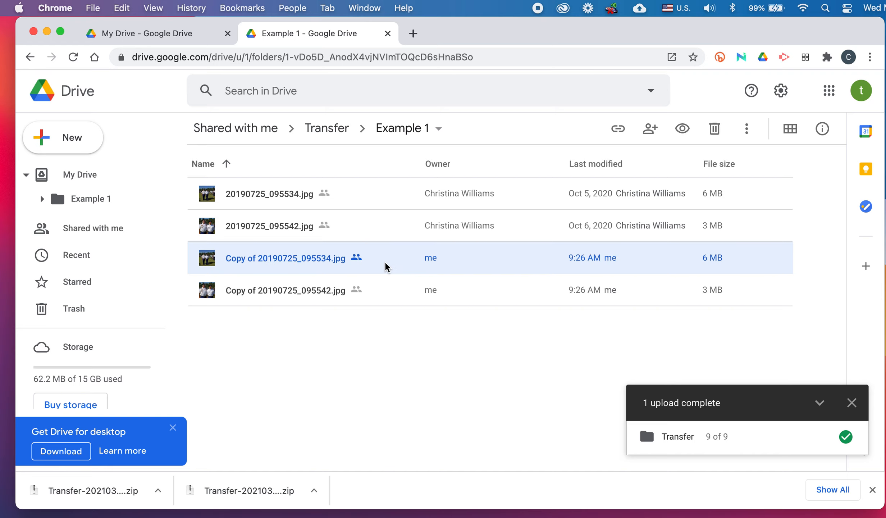
left_click(389, 301, "shift")
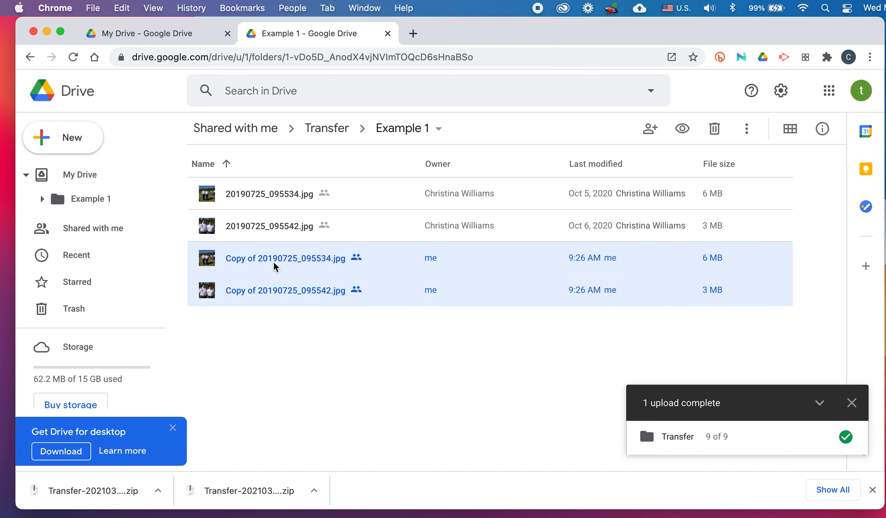
left_click_drag(271, 259, 64, 198)
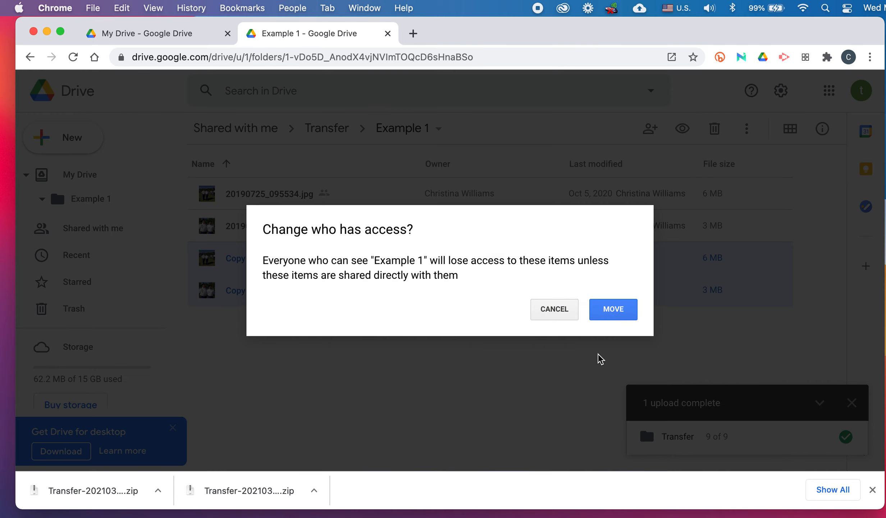
left_click(628, 309)
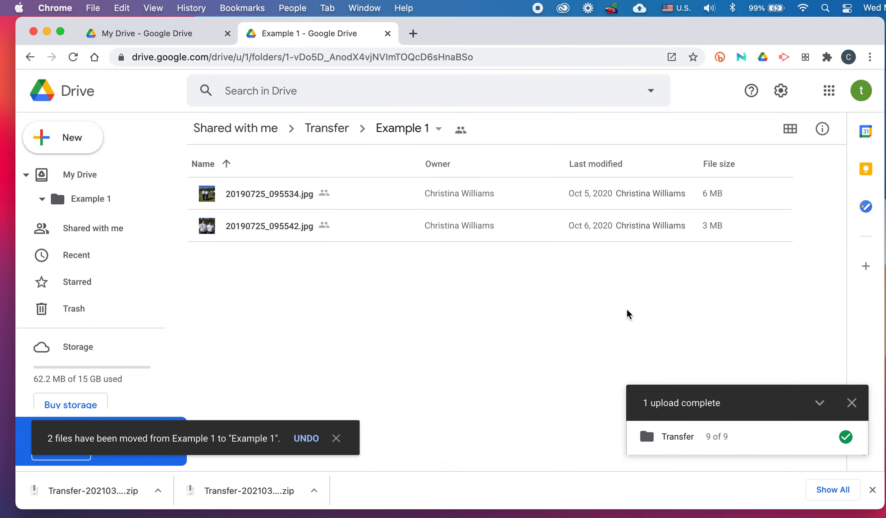
Check the contents of the Example 1 folder in My Drive and go back to My Drive.
left_click(65, 183)
double_click(212, 193)
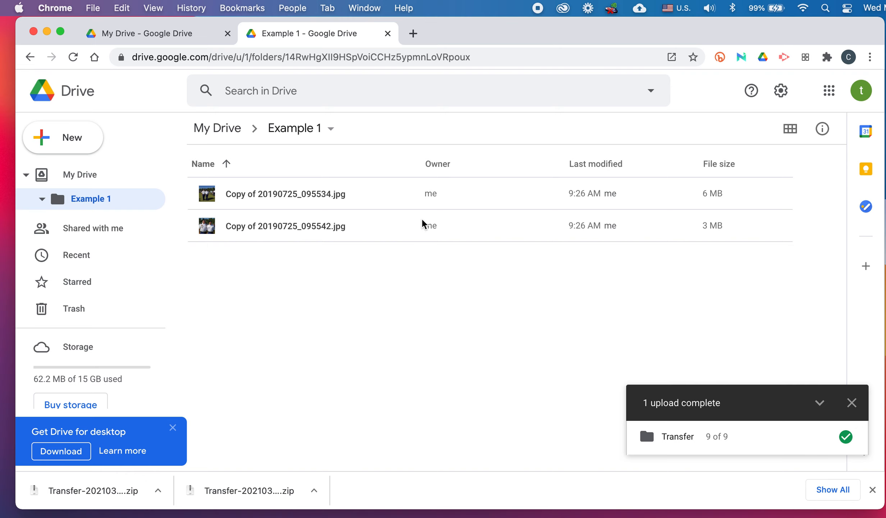
left_click(76, 174)
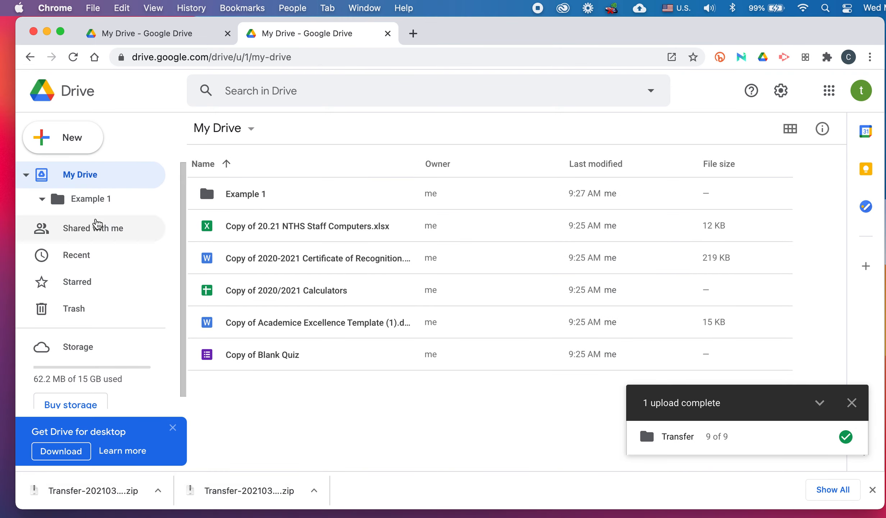
Revisit the shared Transfer folder, and close the personal account's Drive to return to the school account's Drive.
left_click(97, 200)
left_click(104, 232)
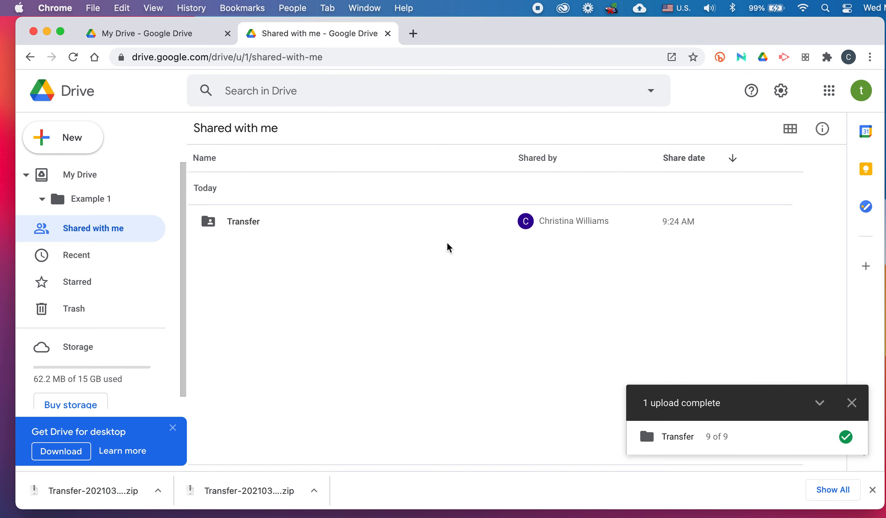
left_click(258, 221)
double_click(258, 221)
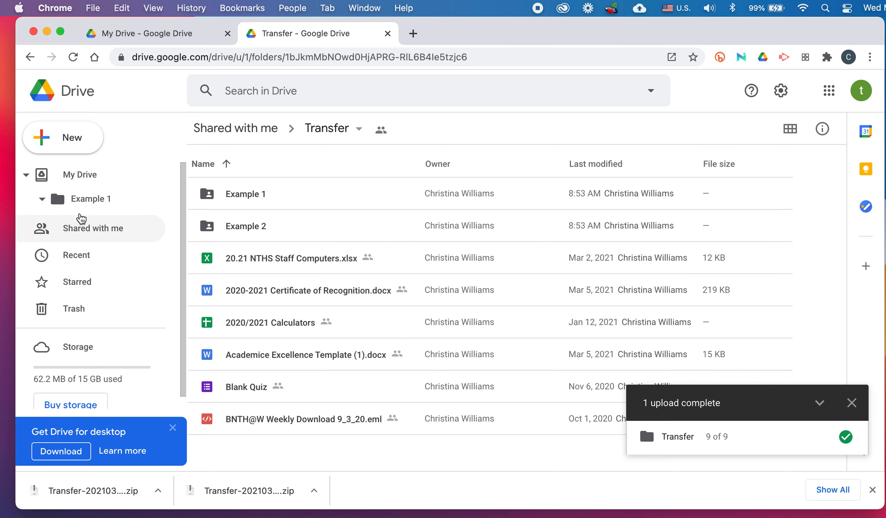
left_click(387, 33)
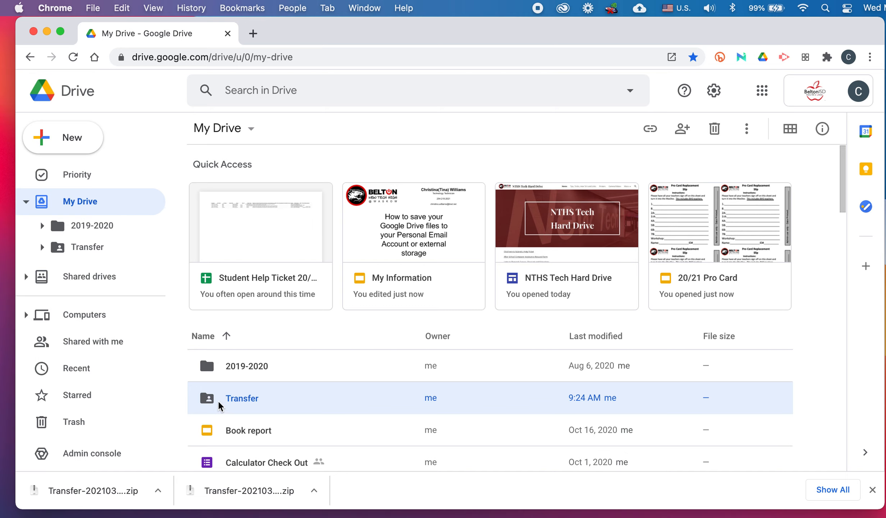
Minimize the browser window and reposition the Untitled 2 drive and the Transfer folder on the desktop.
right_click(248, 398)
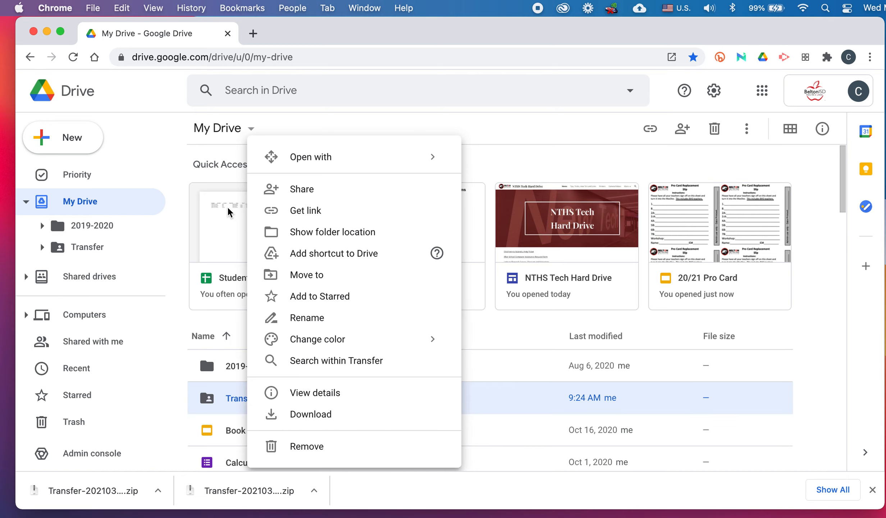
left_click(148, 155)
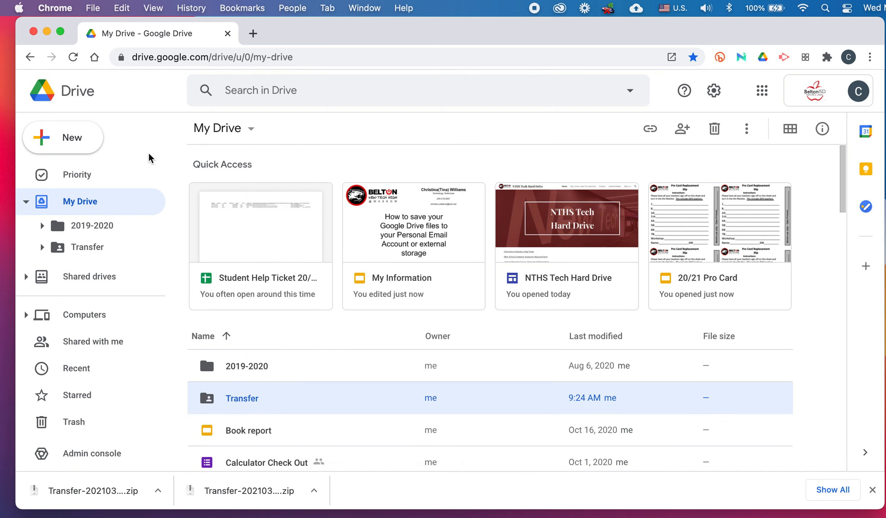
left_click(48, 32)
mouse_move(607, 76)
left_mouse_down()
mouse_move(670, 84)
mouse_move(595, 75)
left_mouse_up()
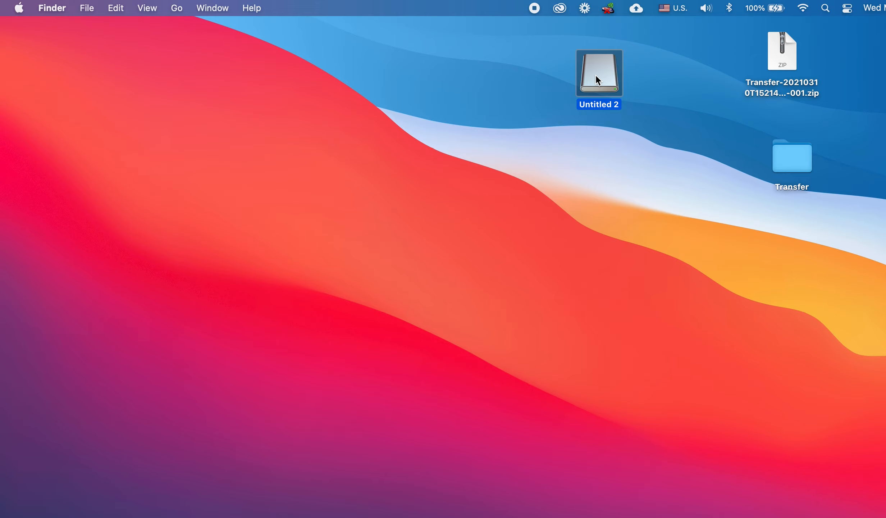
left_click(797, 161)
left_click_drag(711, 101, 797, 153)
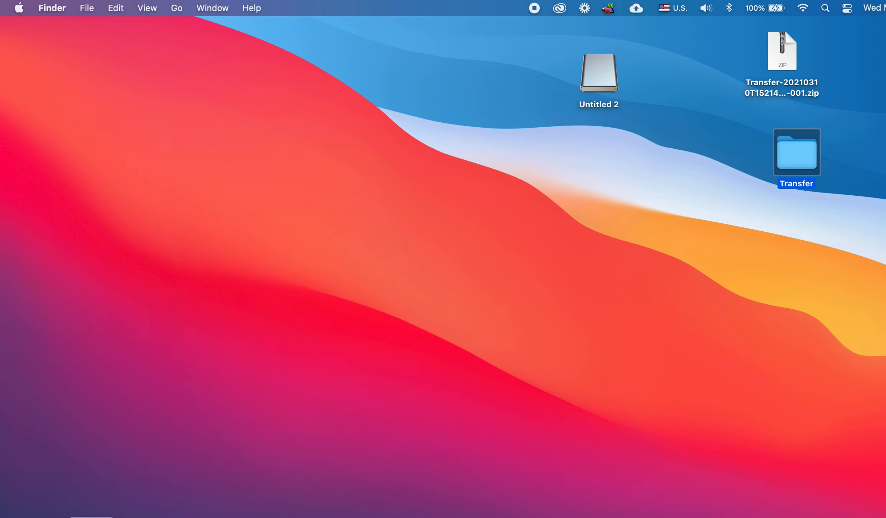
In Finder, copy the desktop's Transfer folder to the Untitled 2 drive, replacing the existing Transfer folder, and open the copy.
left_click(92, 517)
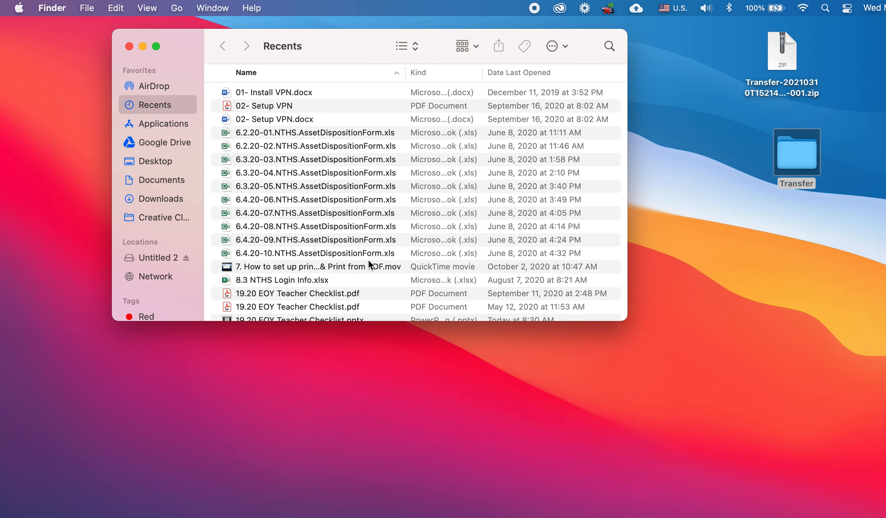
left_click(155, 260)
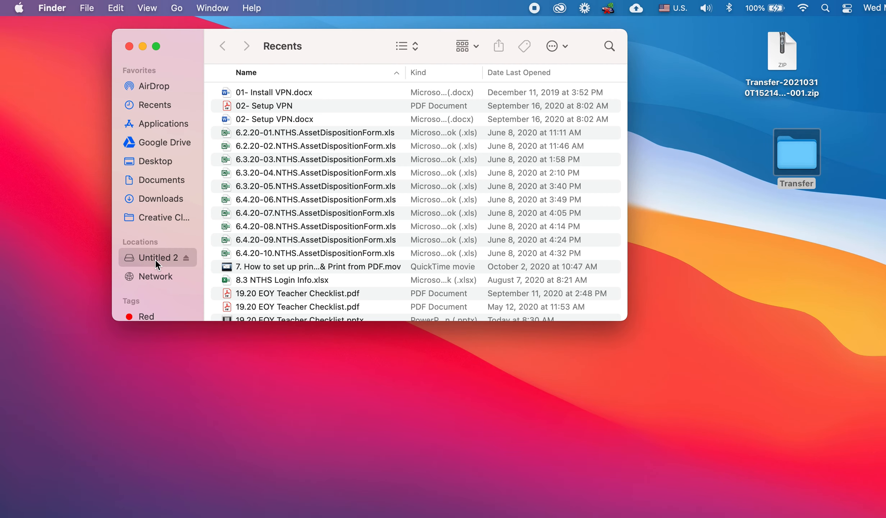
left_click_drag(796, 154, 480, 172)
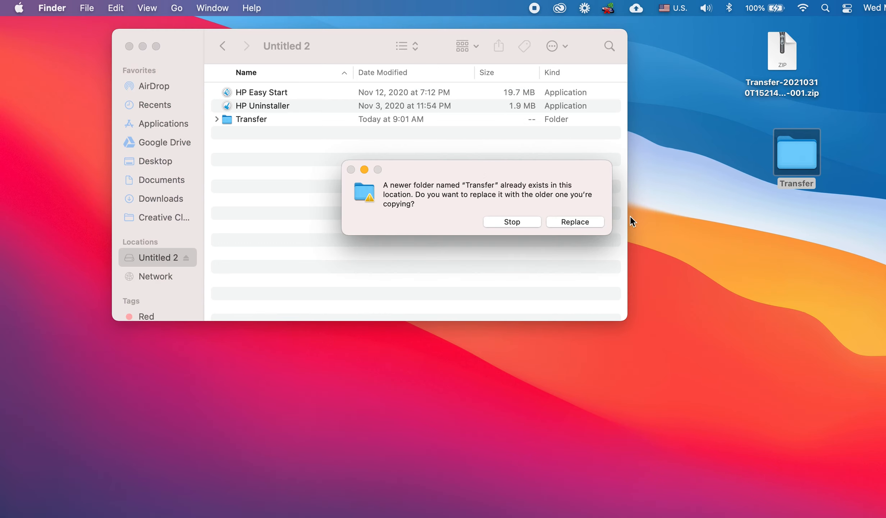
left_click(599, 221)
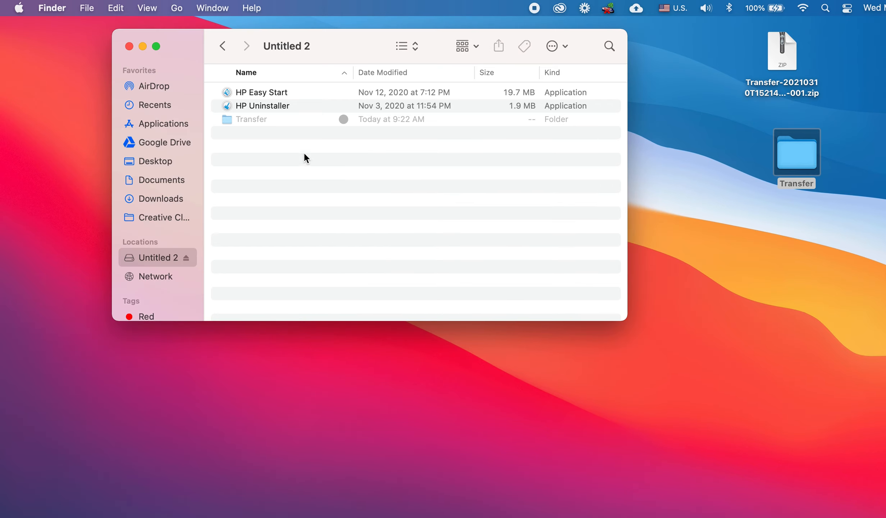
double_click(237, 118)
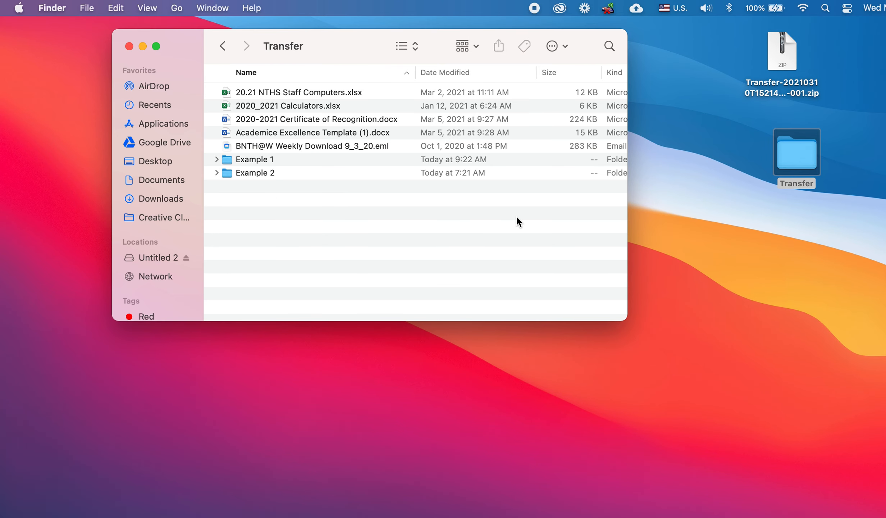
Close the Finder window and eject the Untitled 2 drive.
right_click(157, 259)
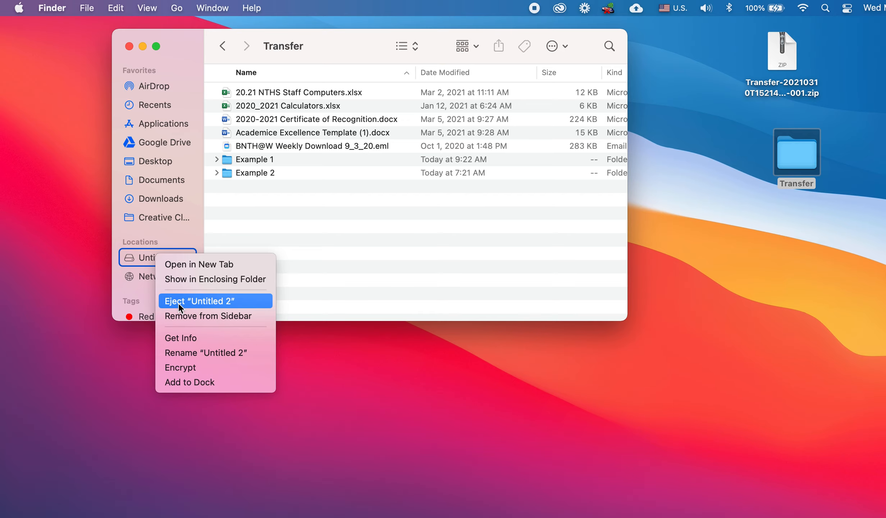
left_click(129, 46)
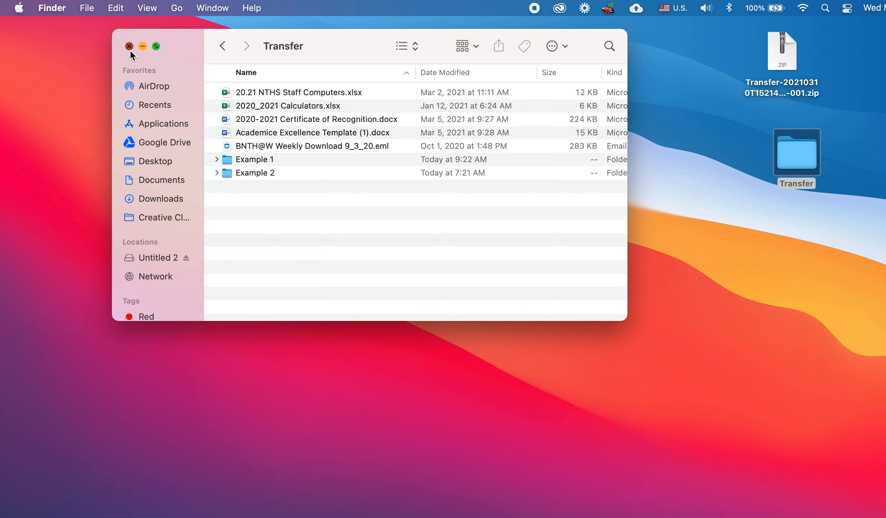
left_click(129, 47)
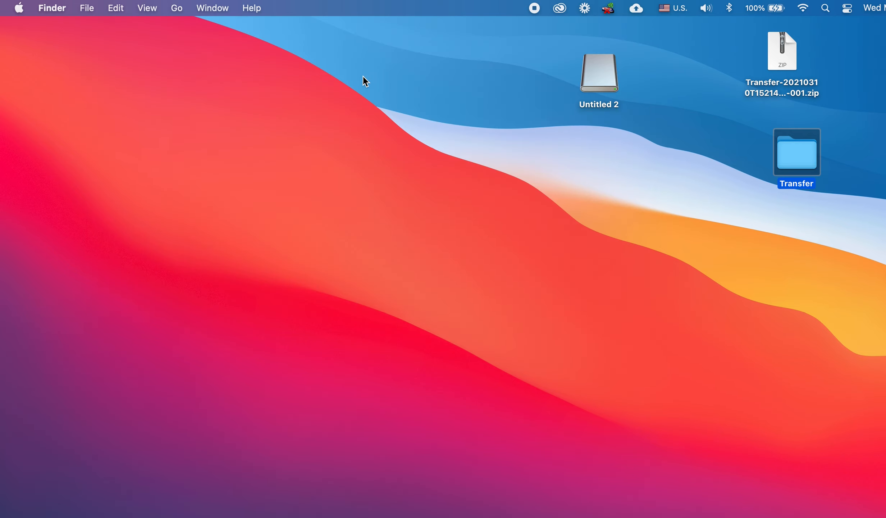
right_click(601, 73)
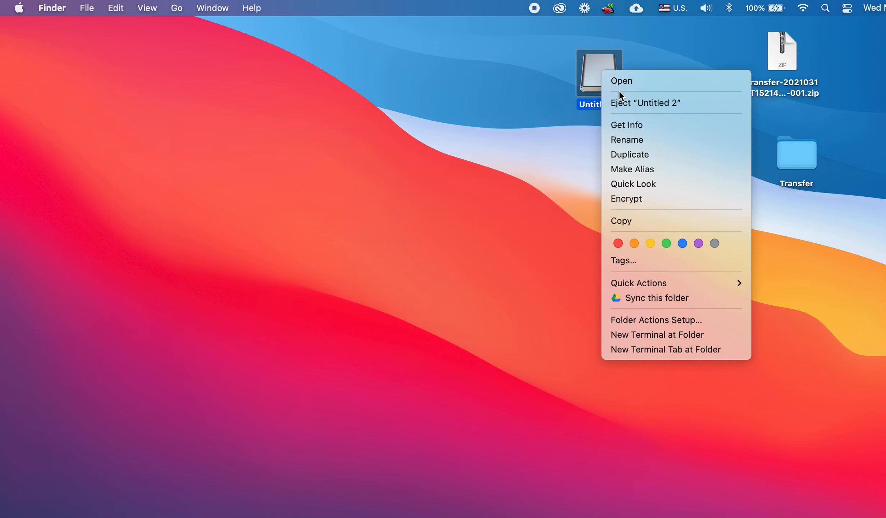
left_click(624, 103)
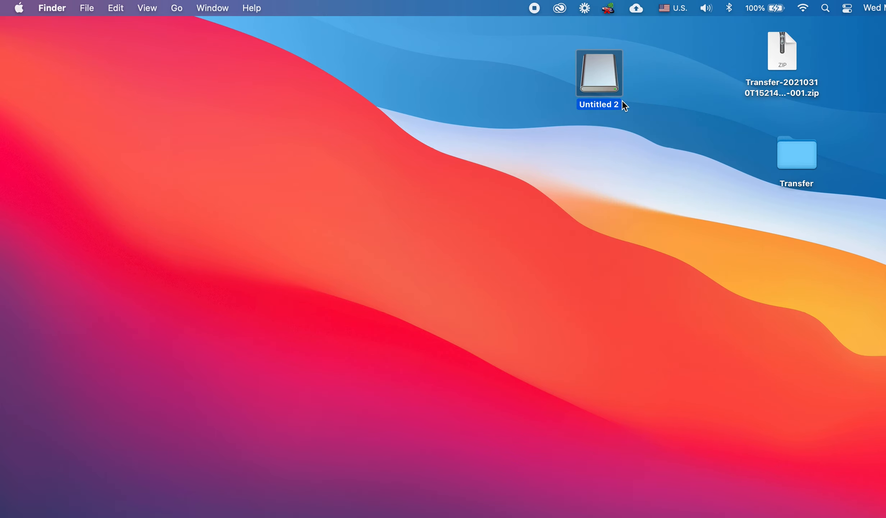